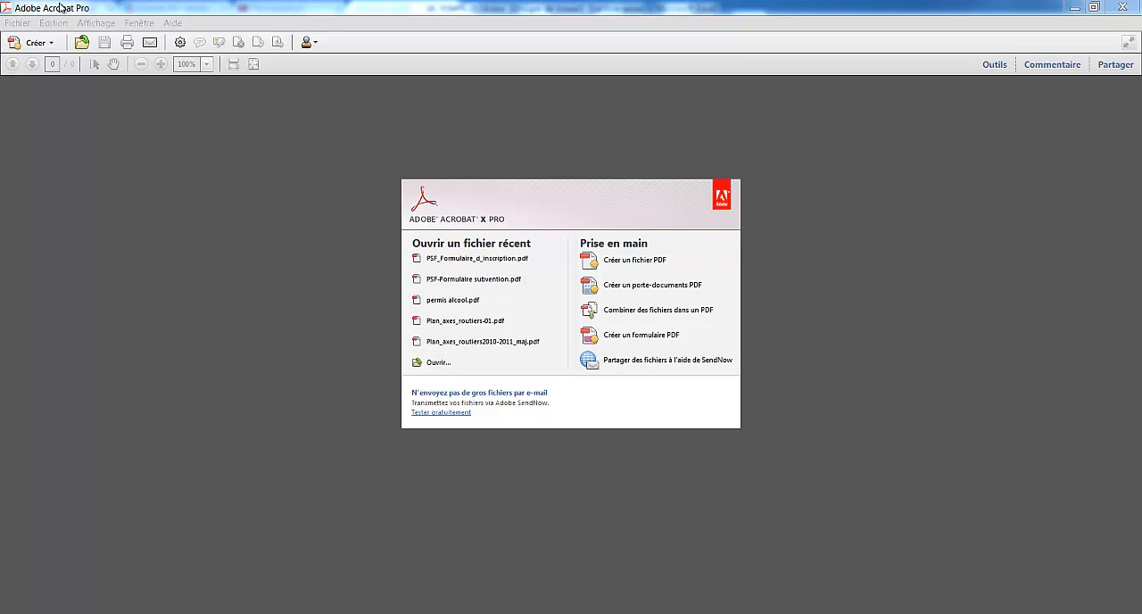
Open SR-page presentation.docx from the Comment faire une PDF folder as a PDF, listing all file types to find it
{"action": "left_click", "coordinate": [436, 364]}
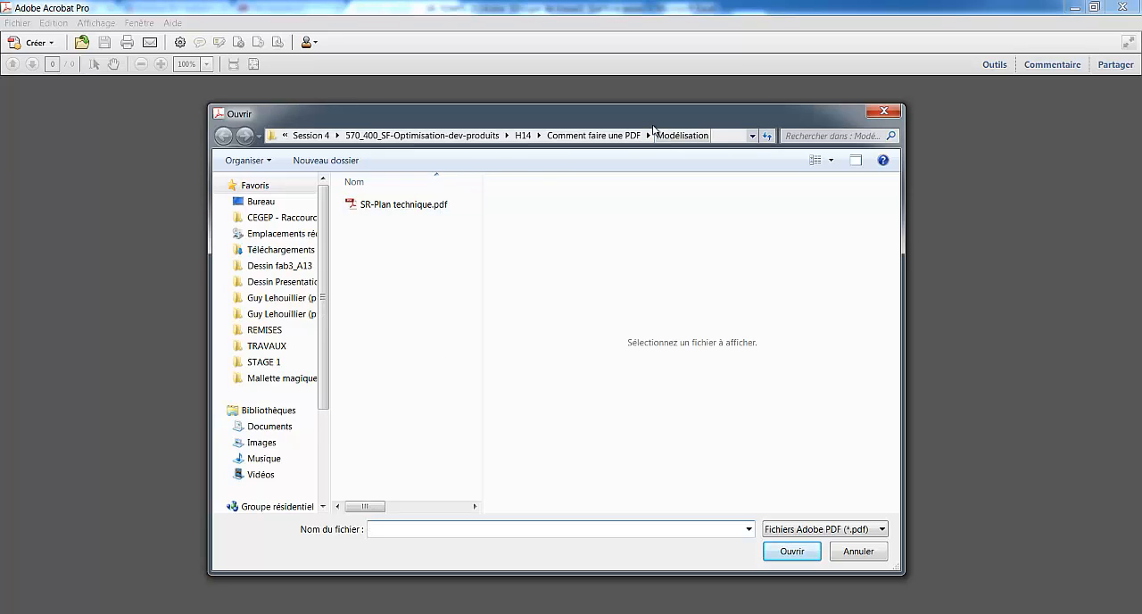
{"action": "left_click", "coordinate": [602, 137]}
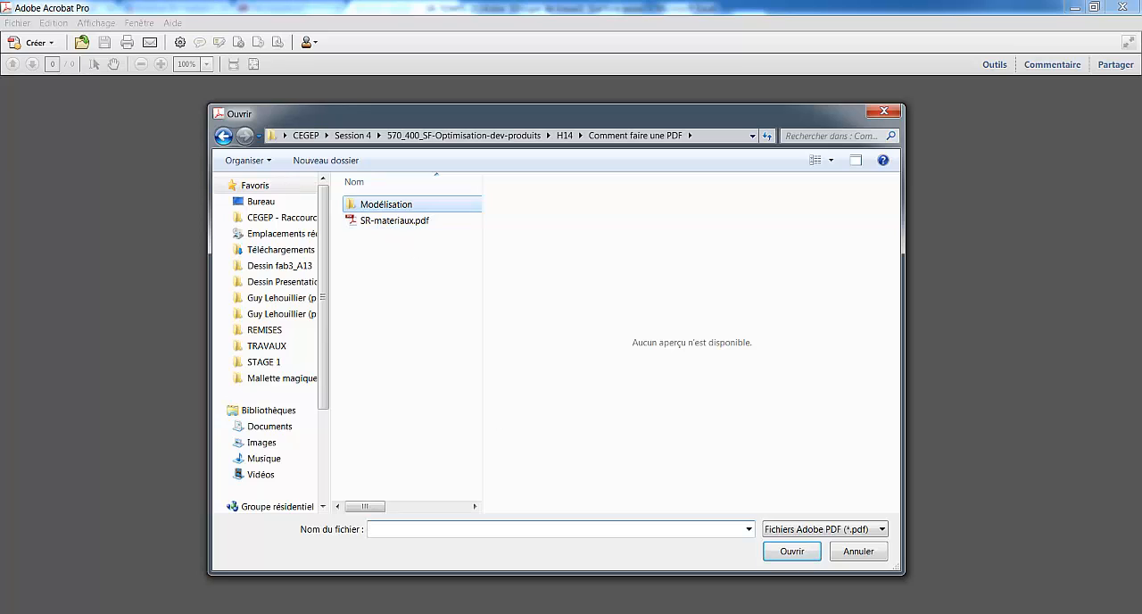
{"action": "left_click", "coordinate": [846, 530]}
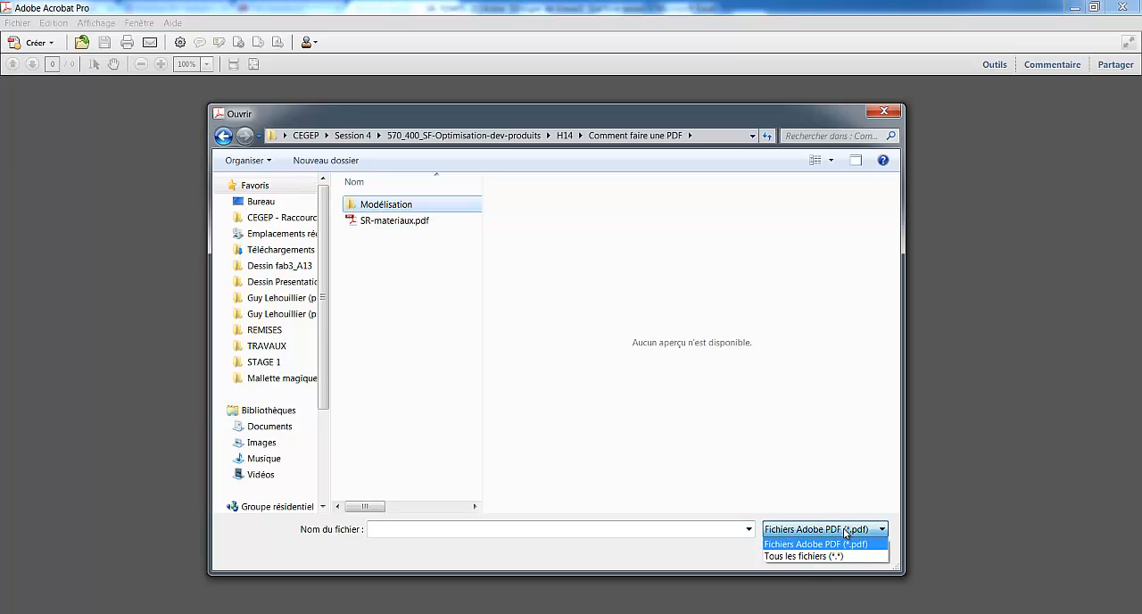
{"action": "left_click", "coordinate": [808, 554]}
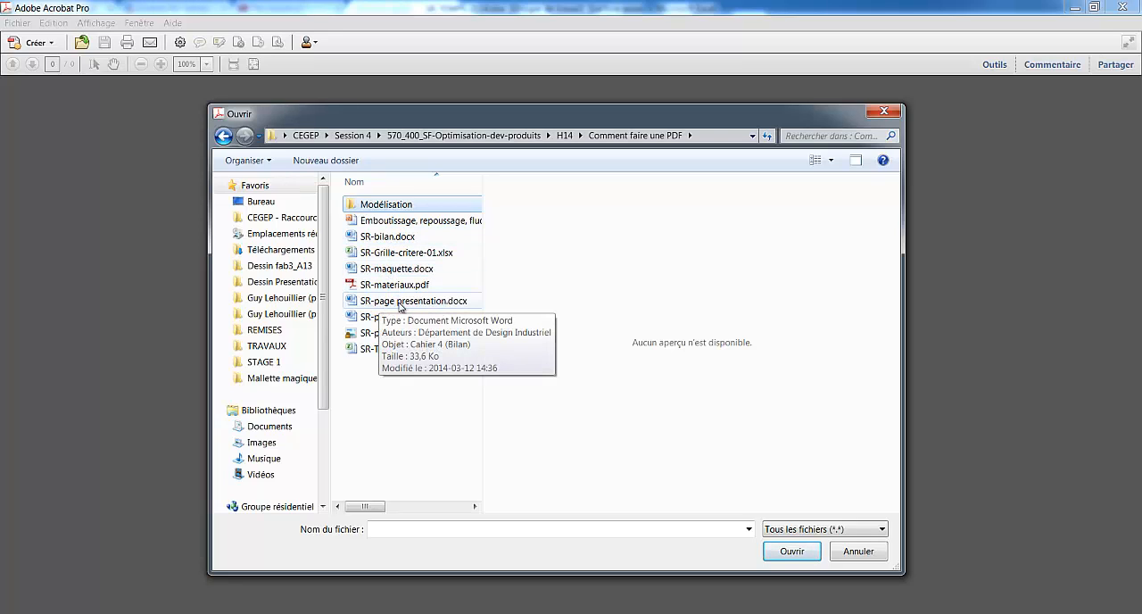
{"action": "left_click", "coordinate": [411, 307]}
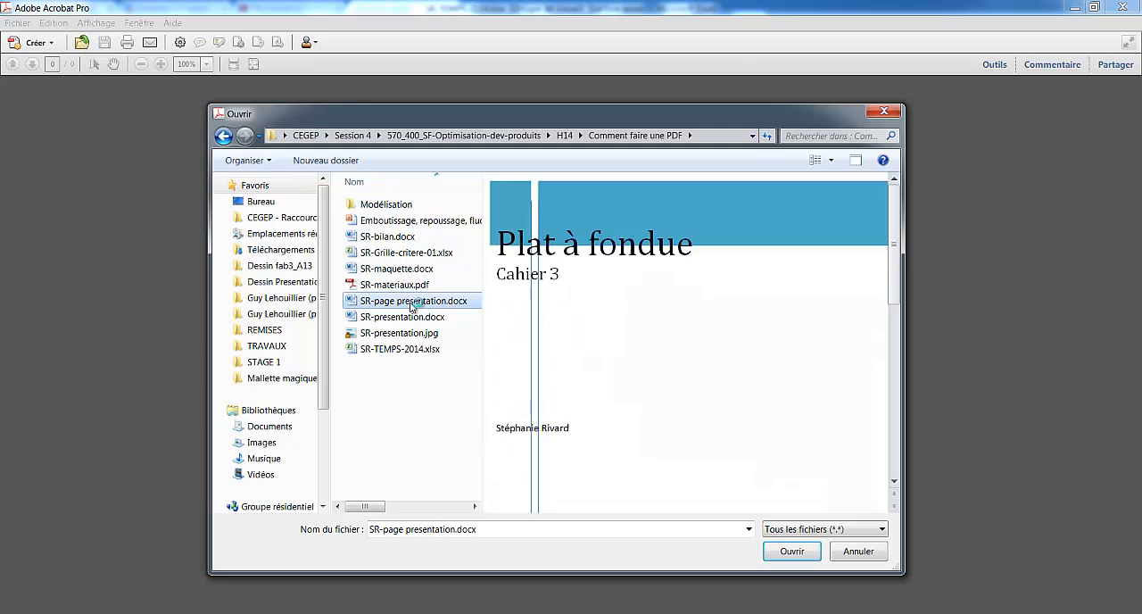
{"action": "left_click", "coordinate": [790, 551]}
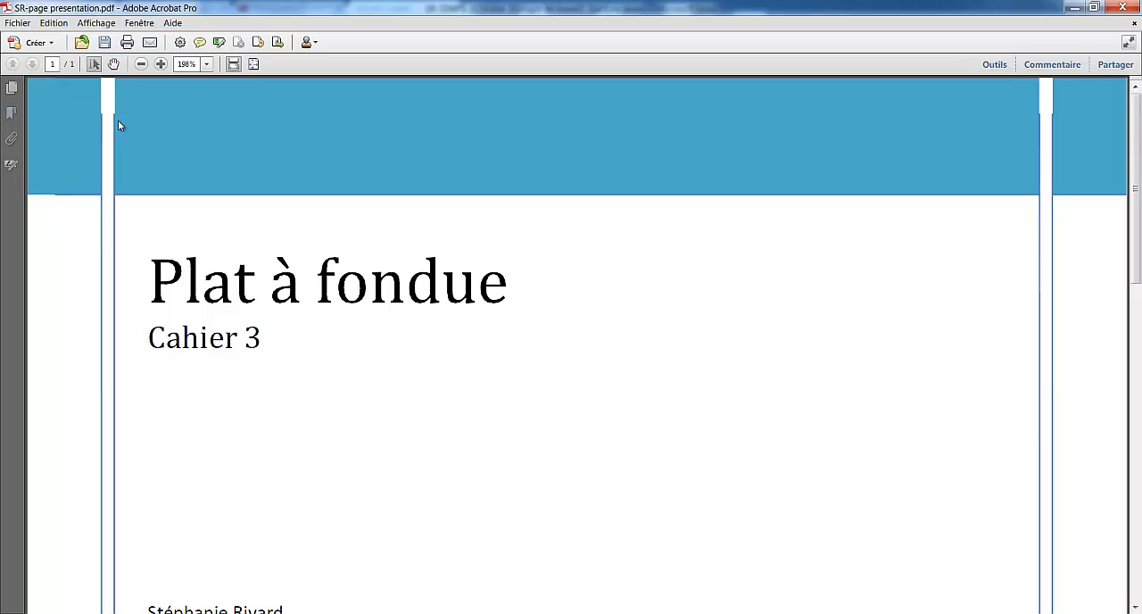
Insert SR-materiaux.pdf after page 1, working from the page thumbnails
{"action": "left_click", "coordinate": [140, 65]}
{"action": "left_click", "coordinate": [140, 64]}
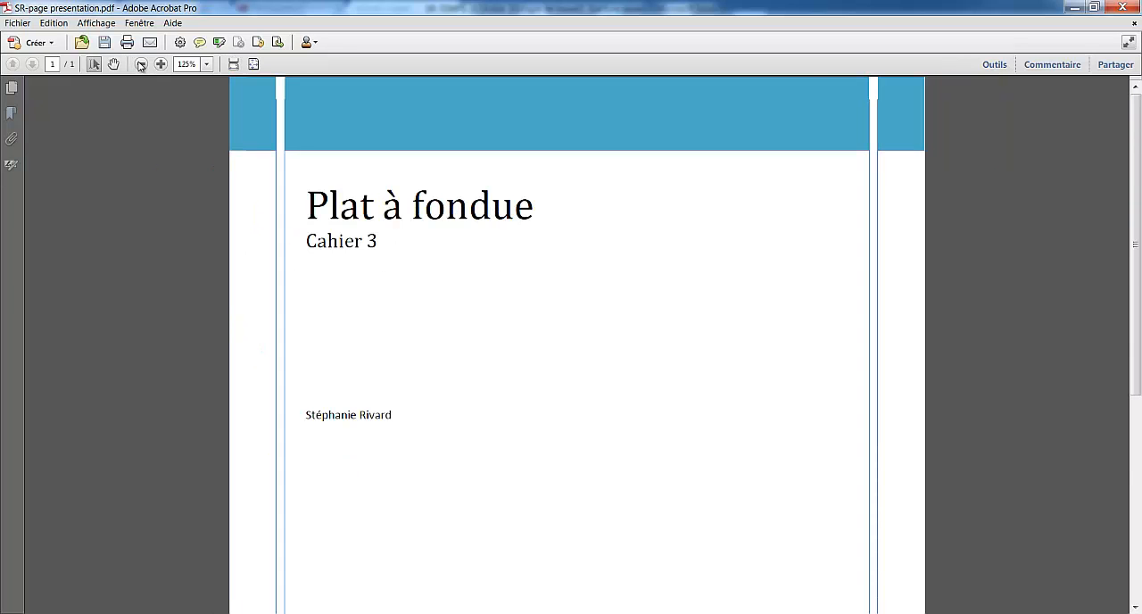
{"action": "left_click", "coordinate": [140, 64]}
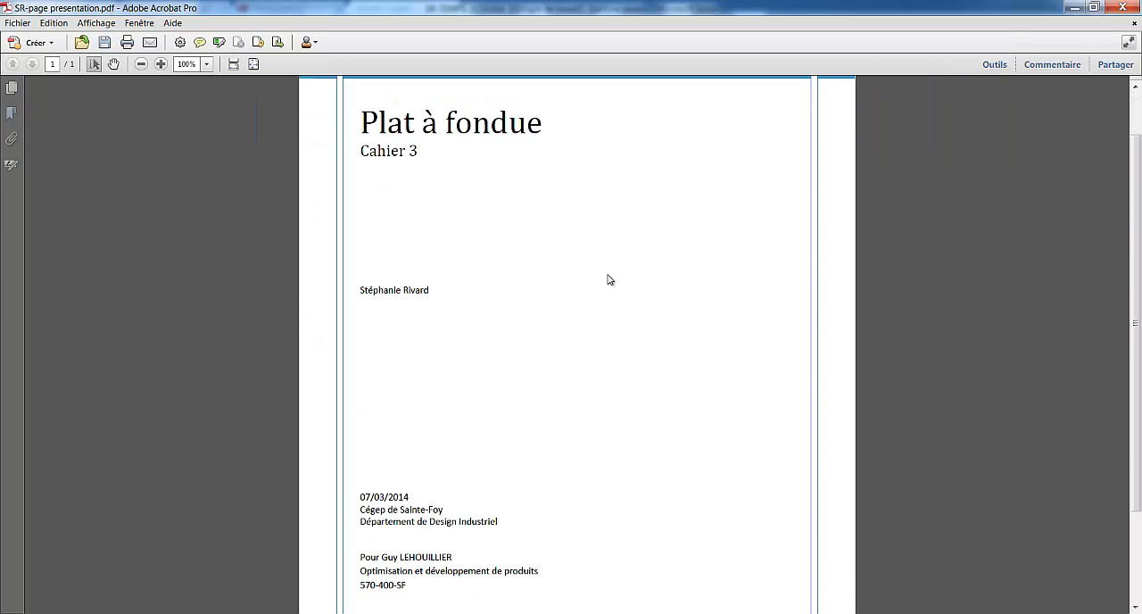
{"action": "left_click", "coordinate": [140, 64]}
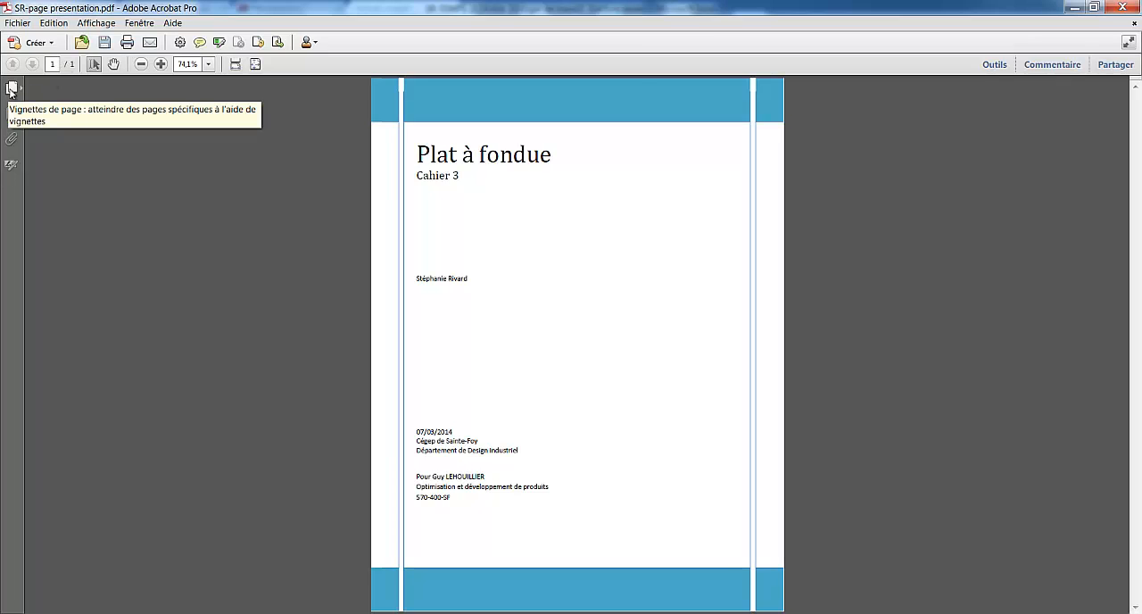
{"action": "left_click", "coordinate": [11, 88]}
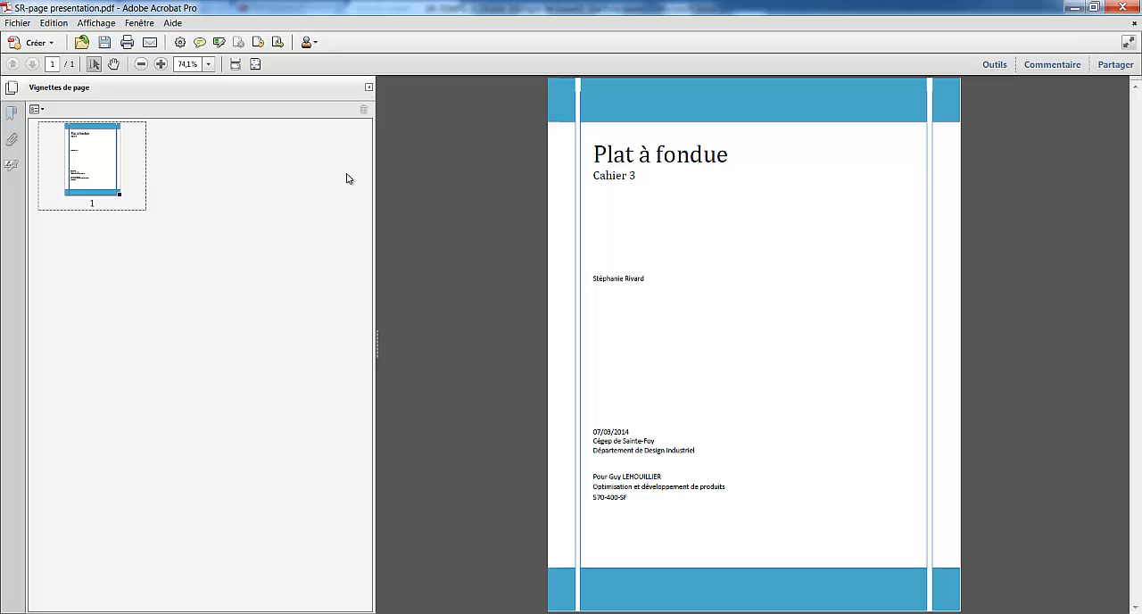
{"action": "left_click", "coordinate": [40, 112]}
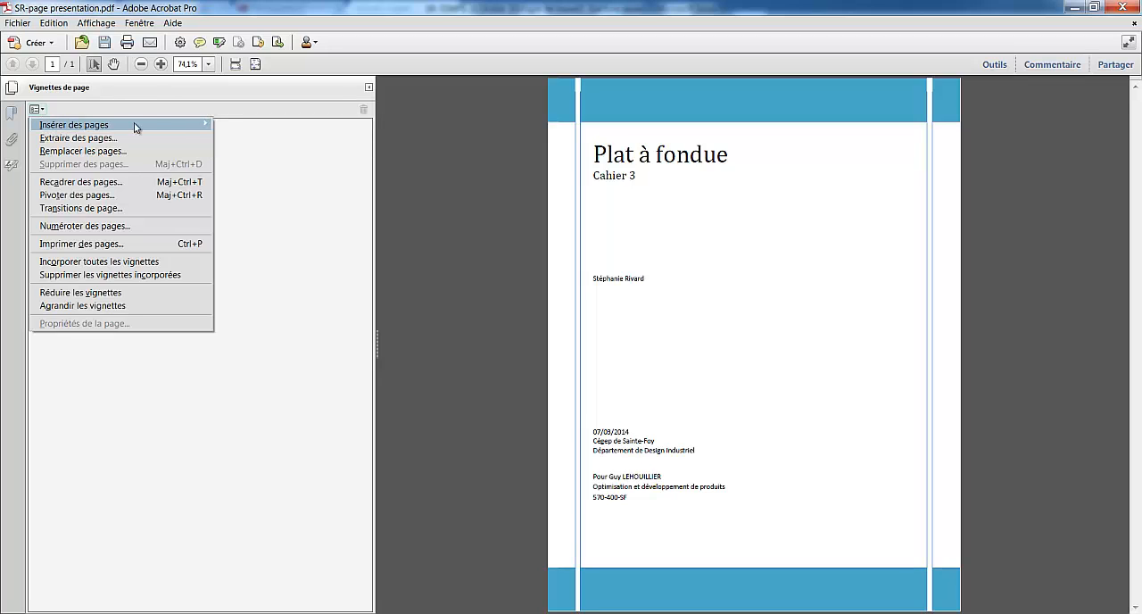
{"action": "mouse_move", "coordinate": [161, 126]}
{"action": "left_click", "coordinate": [247, 126]}
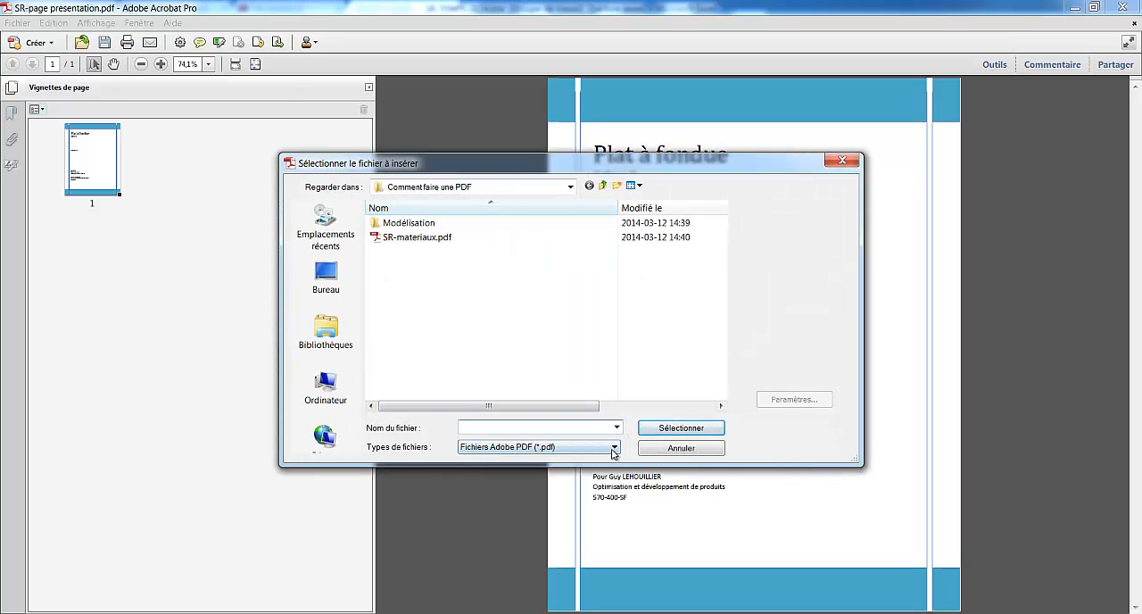
{"action": "left_click", "coordinate": [421, 239]}
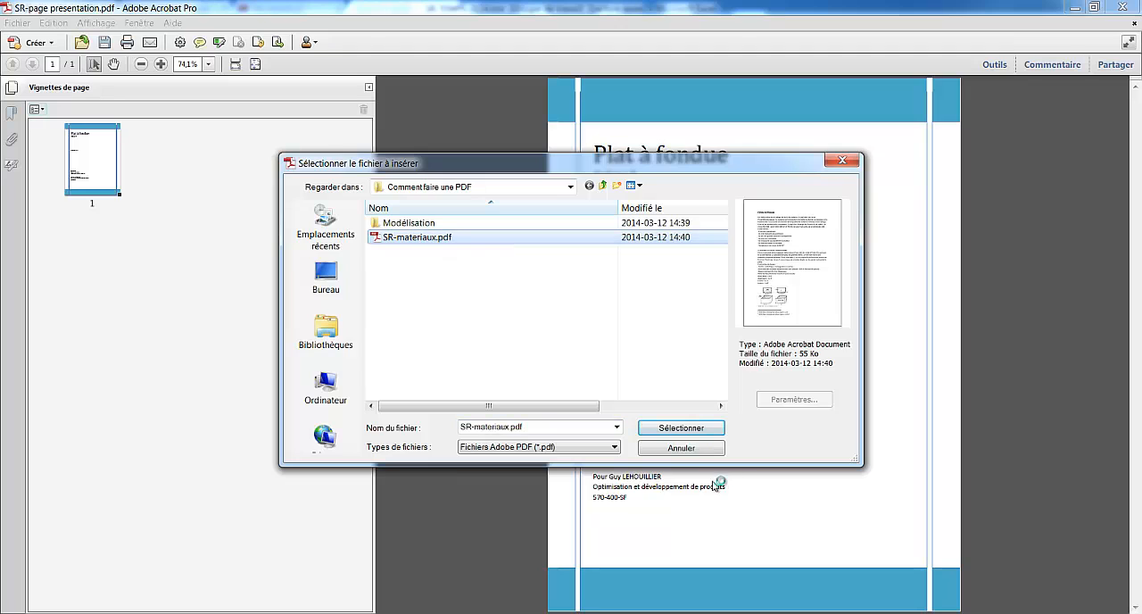
{"action": "left_click", "coordinate": [677, 431]}
{"action": "left_click", "coordinate": [602, 394]}
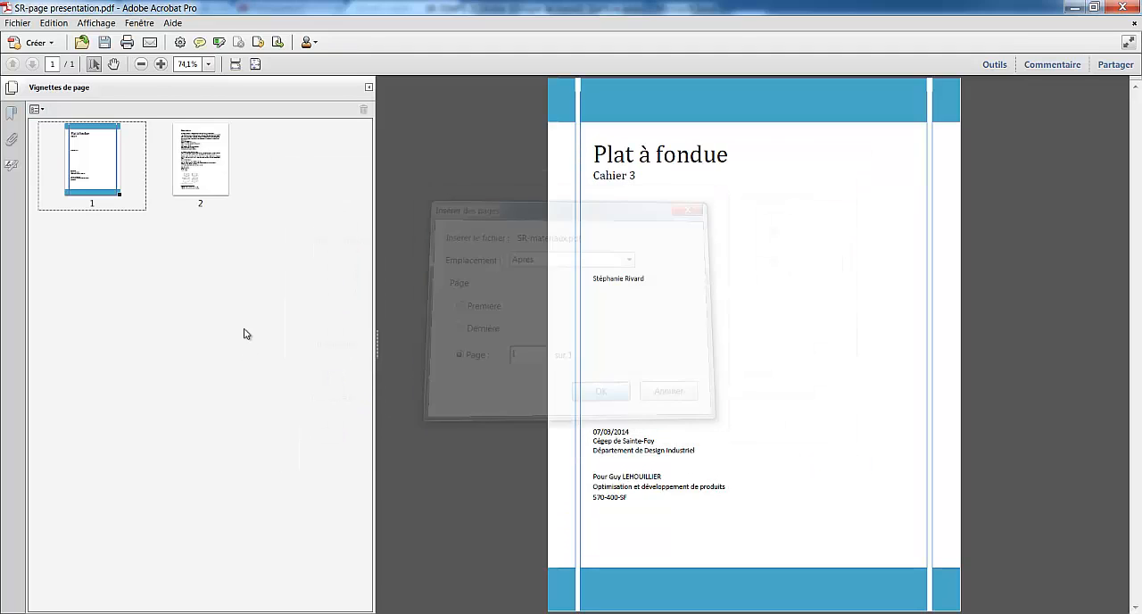
Insert SR-bilan.docx, SR-Grille-critere-01.xlsx, SR-presentation.jpg and SR-maquette.docx together after page 2, with all file types listed
{"action": "left_click", "coordinate": [197, 171]}
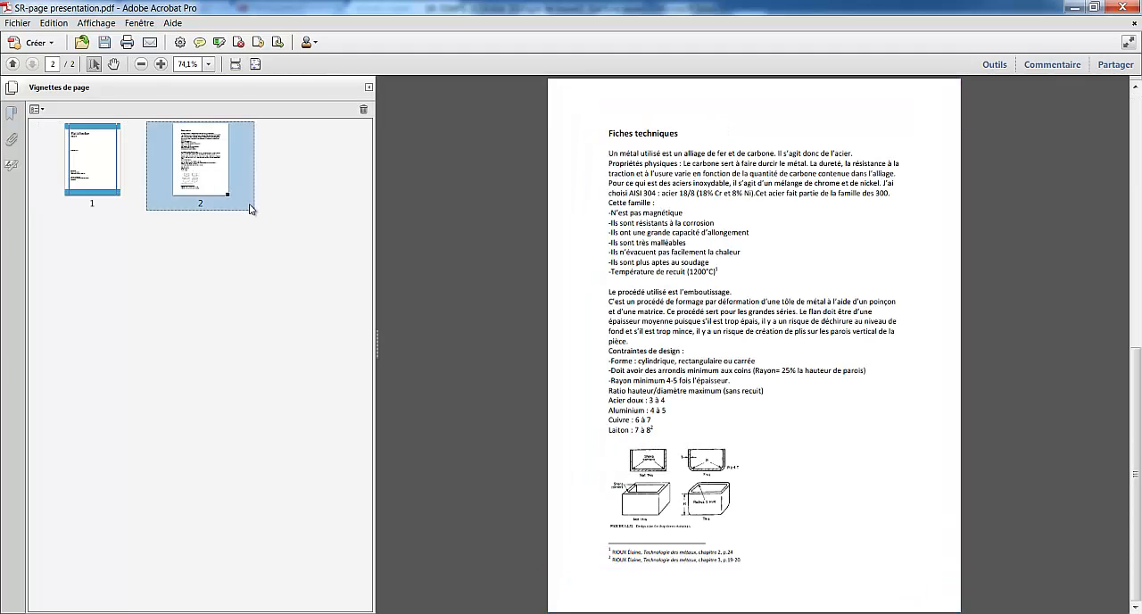
{"action": "left_click", "coordinate": [43, 110]}
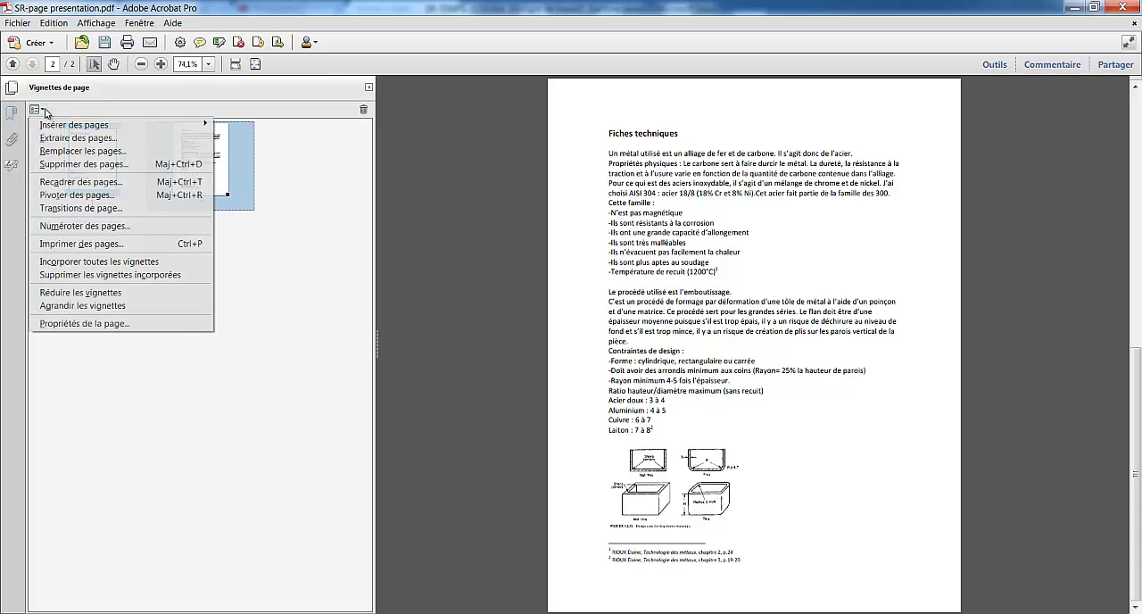
{"action": "mouse_move", "coordinate": [143, 125]}
{"action": "left_click", "coordinate": [243, 127]}
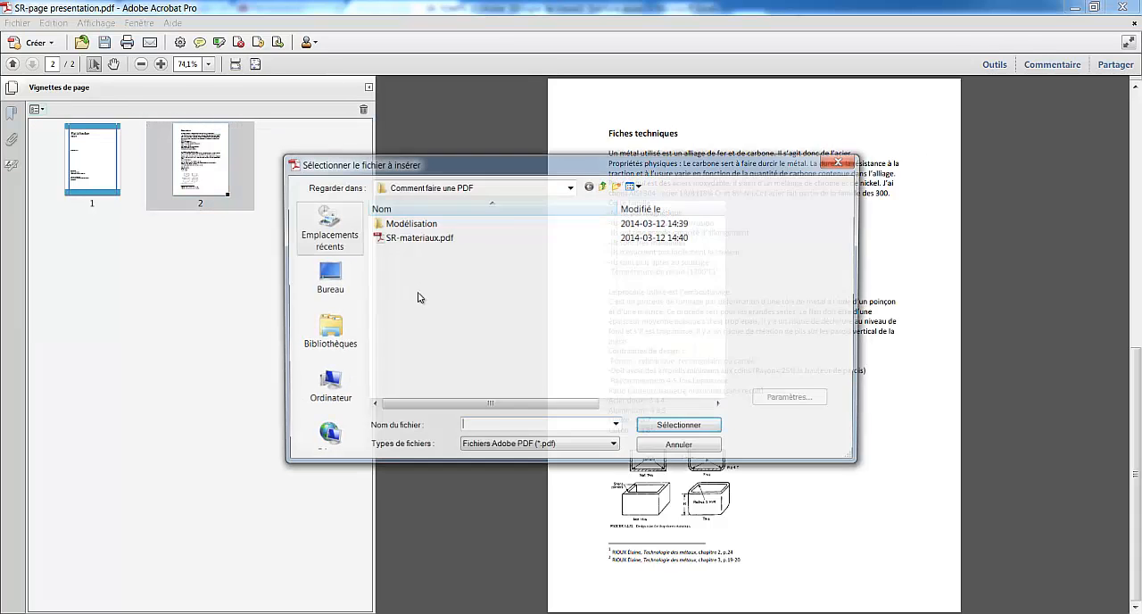
{"action": "left_click", "coordinate": [558, 446]}
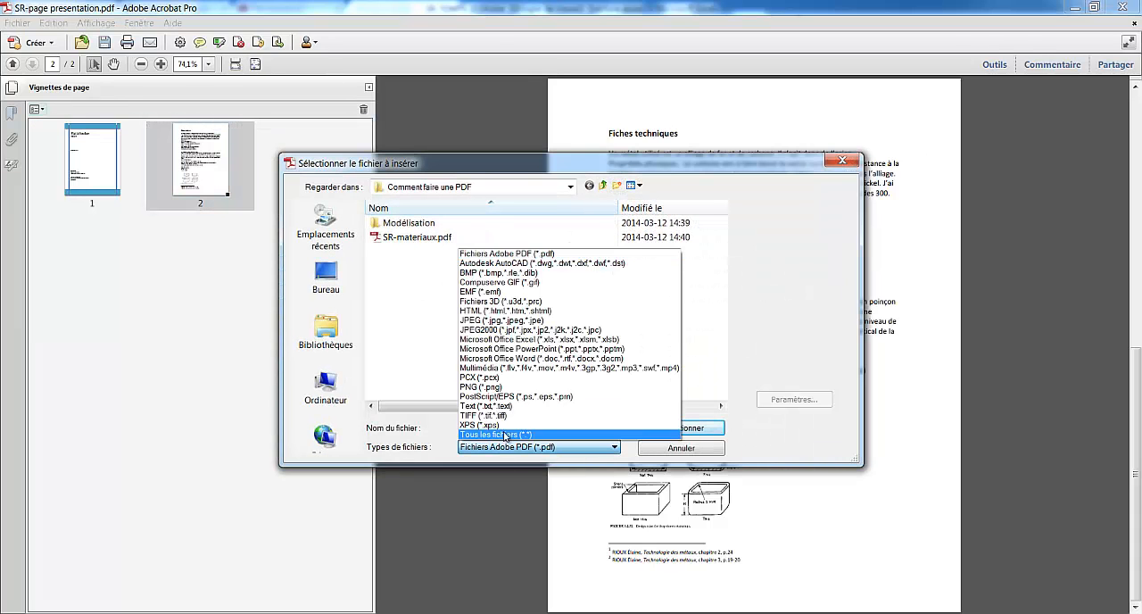
{"action": "left_click", "coordinate": [505, 435]}
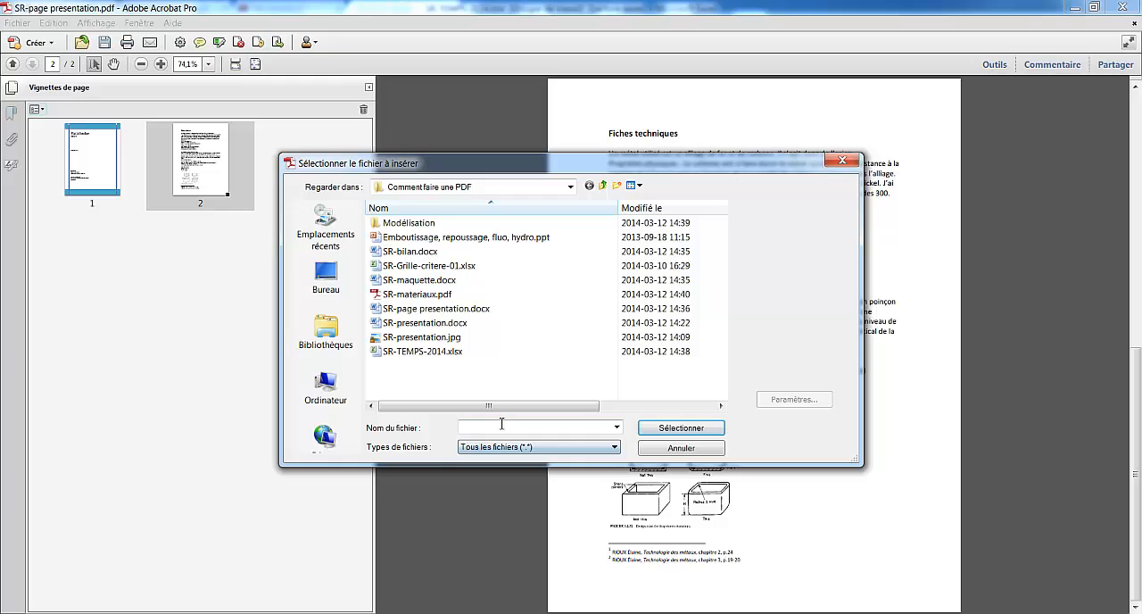
{"action": "left_click", "coordinate": [422, 253]}
{"action": "left_click", "coordinate": [426, 269], "text": "ctrl"}
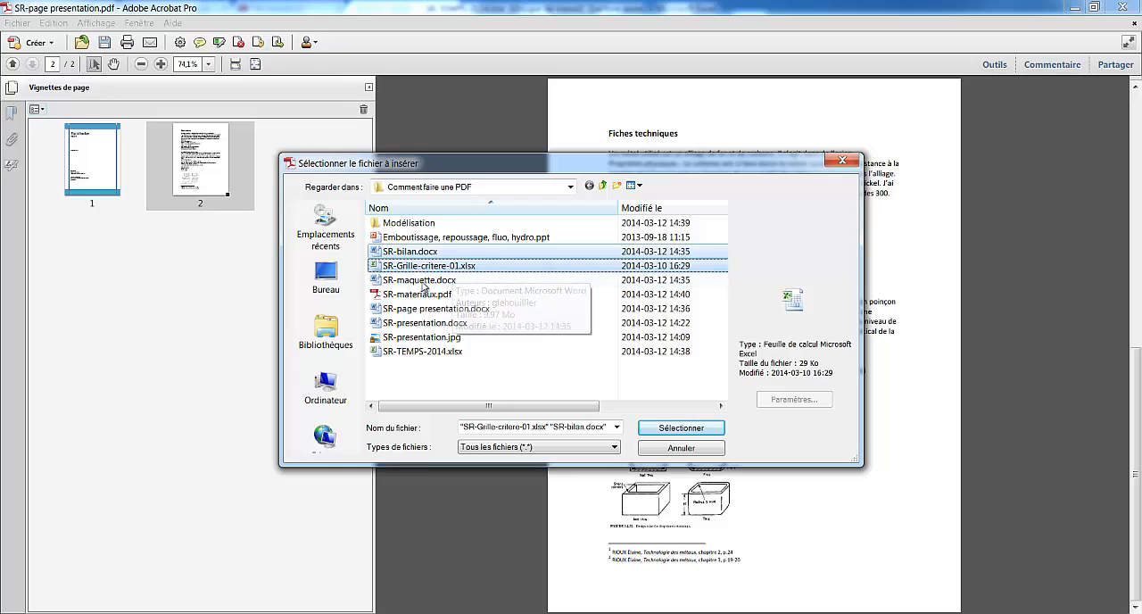
{"action": "left_click", "coordinate": [414, 338], "text": "ctrl"}
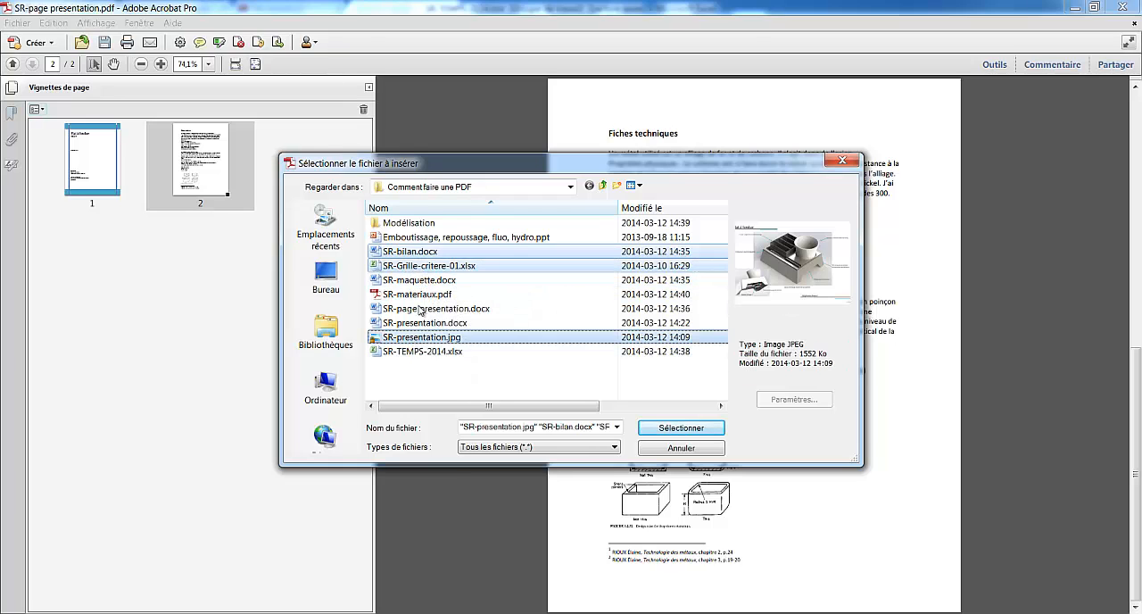
{"action": "left_click", "coordinate": [419, 281], "text": "ctrl"}
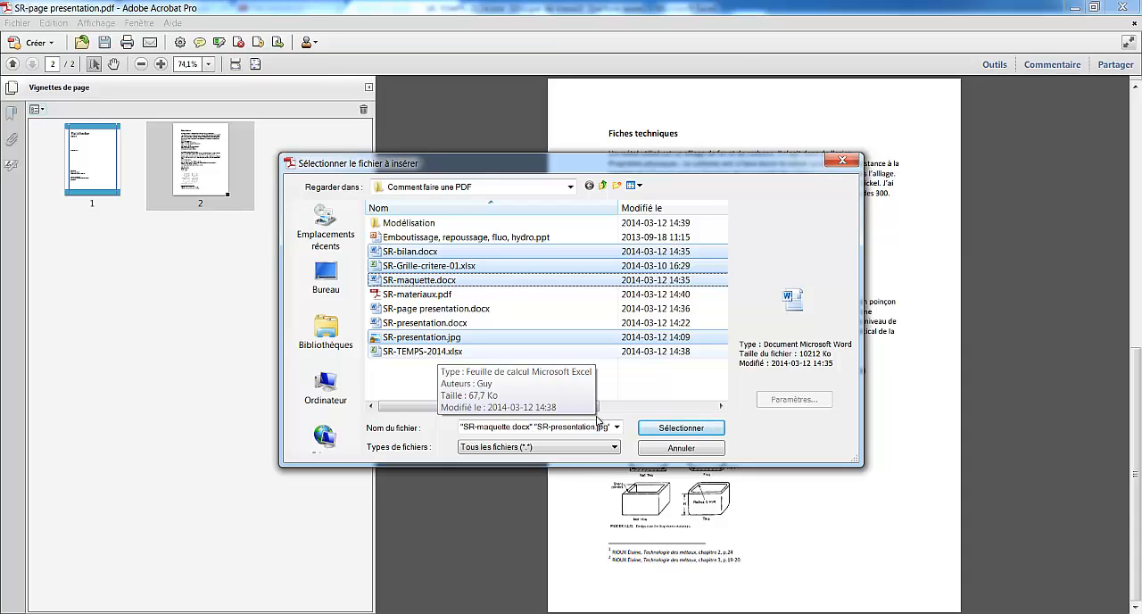
{"action": "left_click", "coordinate": [702, 428]}
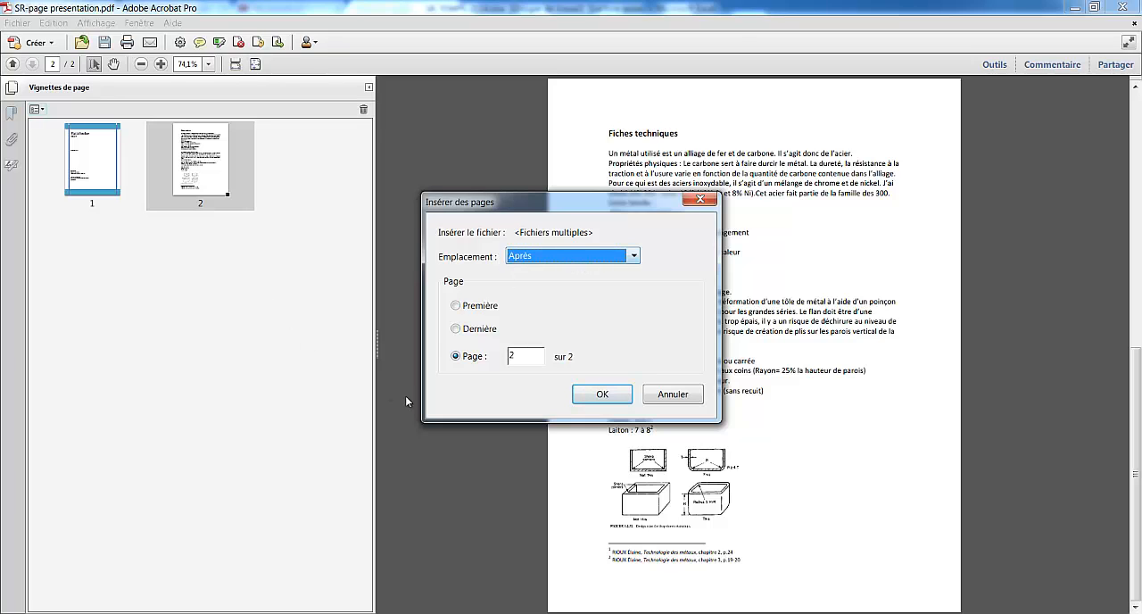
{"action": "left_click_drag", "start_coordinate": [587, 199], "coordinate": [578, 148]}
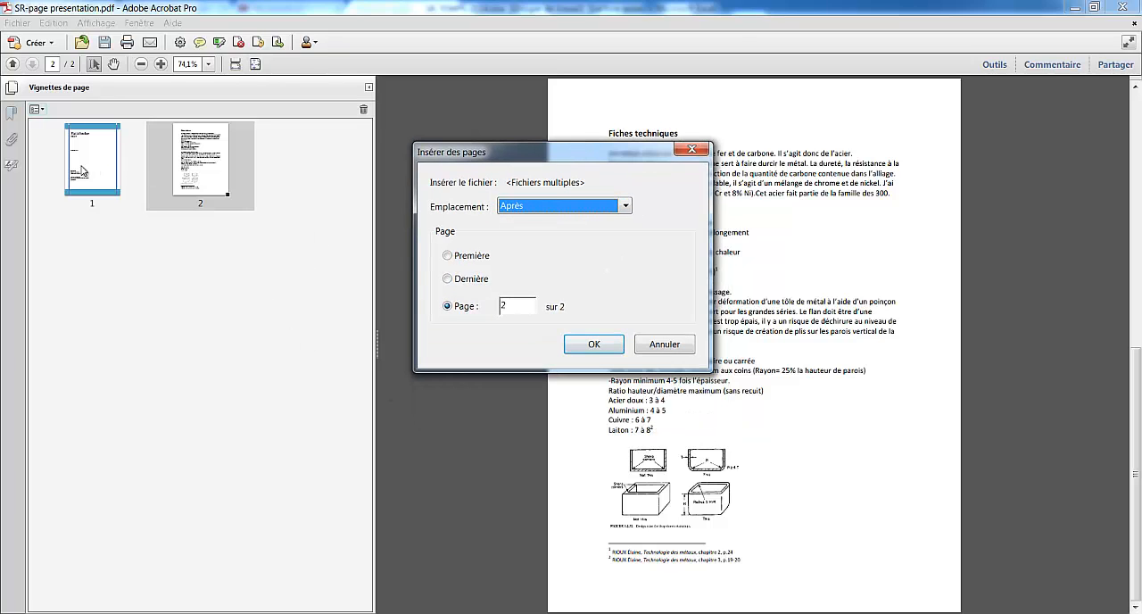
{"action": "left_click", "coordinate": [609, 347]}
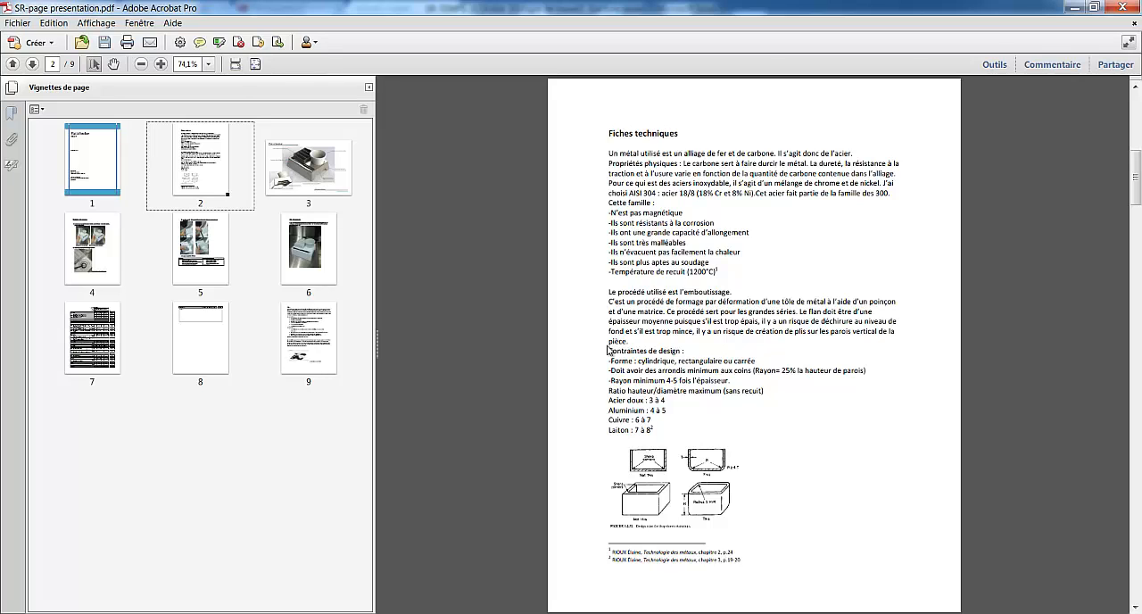
Move the annotated Plat à fondue rendering from page 3 to page 6, directly after the Bilan de la maquette page
{"action": "left_click", "coordinate": [312, 177]}
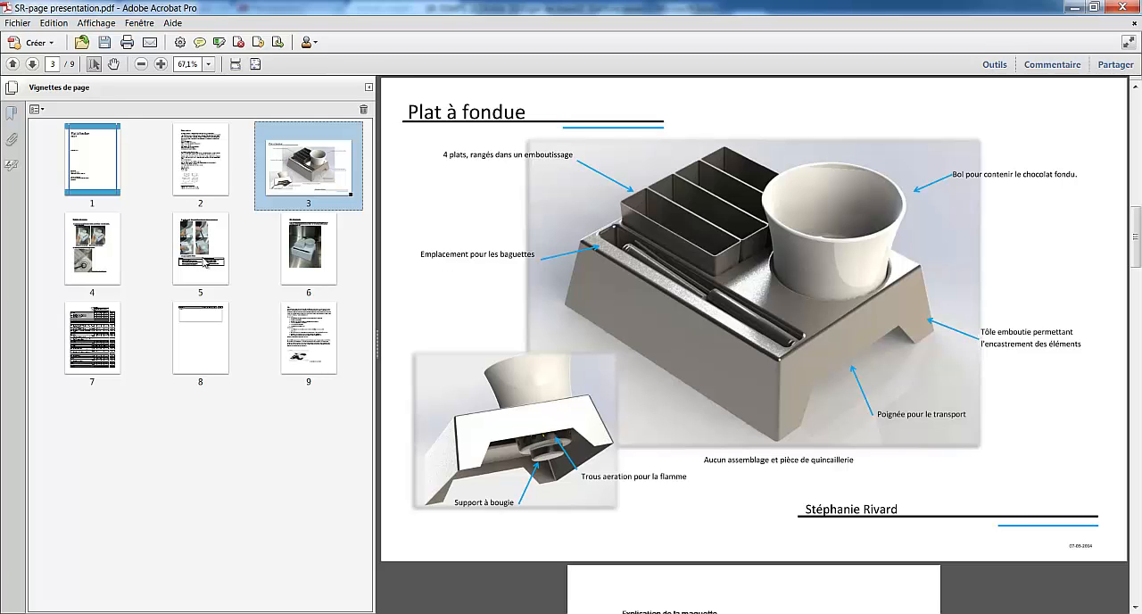
{"action": "left_click", "coordinate": [328, 346]}
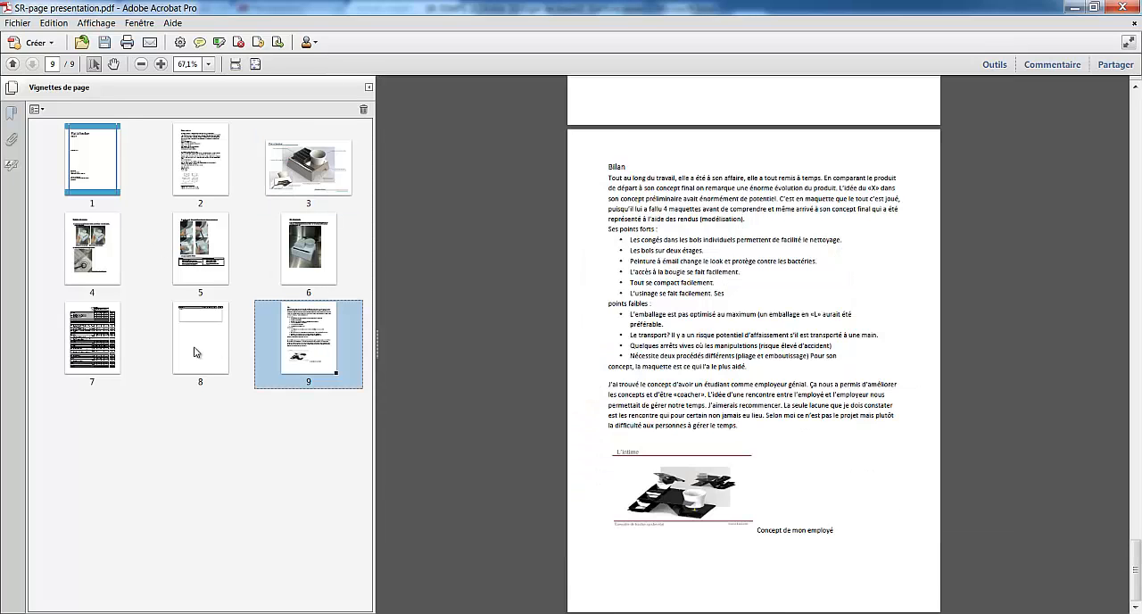
{"action": "left_click", "coordinate": [198, 351]}
{"action": "left_click", "coordinate": [333, 245]}
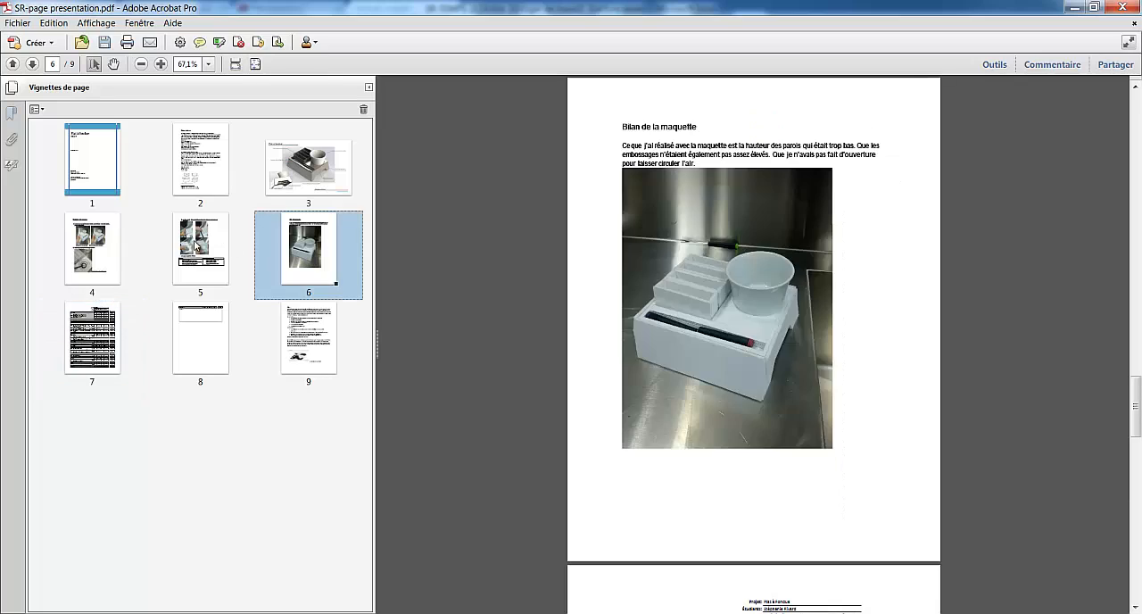
{"action": "left_click", "coordinate": [194, 250]}
{"action": "left_click", "coordinate": [335, 169]}
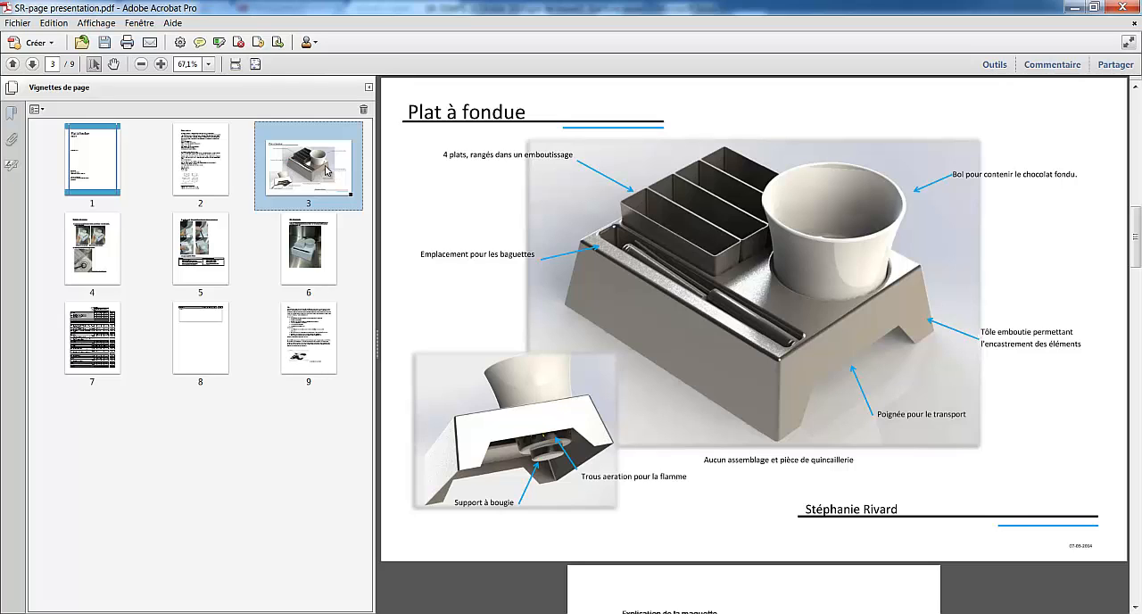
{"action": "left_click_drag", "start_coordinate": [275, 215], "coordinate": [44, 328]}
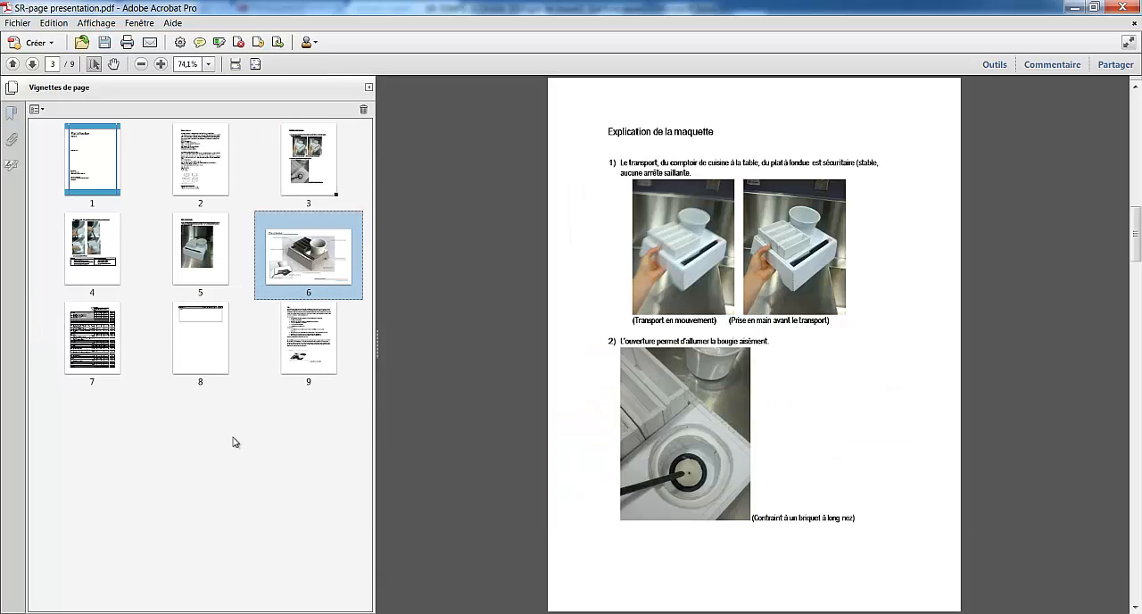
{"action": "left_click", "coordinate": [256, 191]}
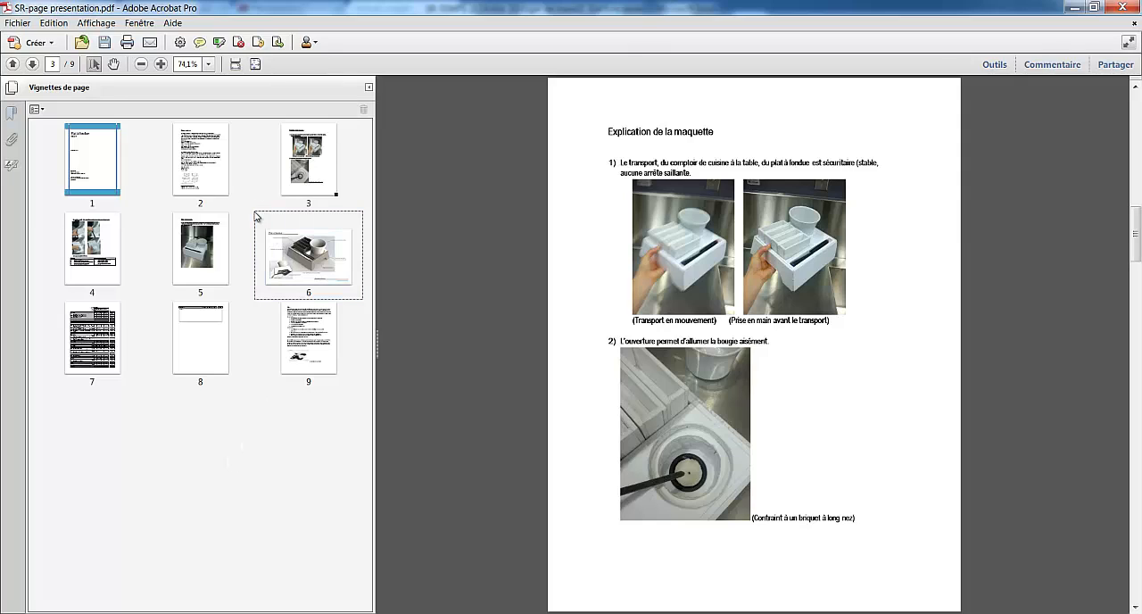
Review pages 1 to 5 one after another to check the document's order
{"action": "left_click", "coordinate": [86, 176]}
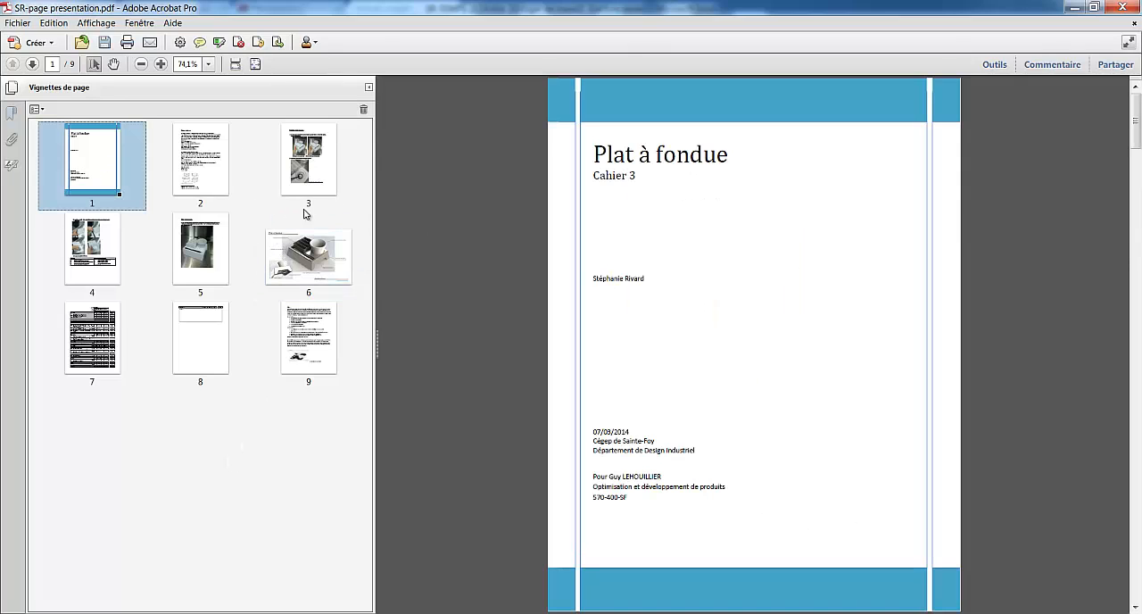
{"action": "left_click", "coordinate": [208, 148]}
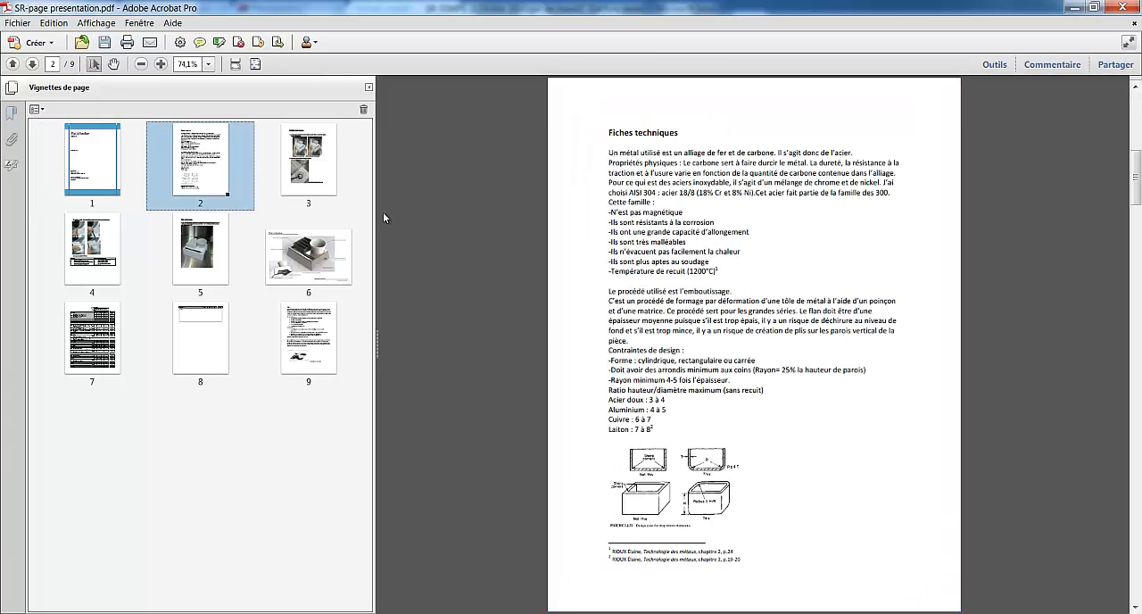
{"action": "left_click", "coordinate": [302, 161]}
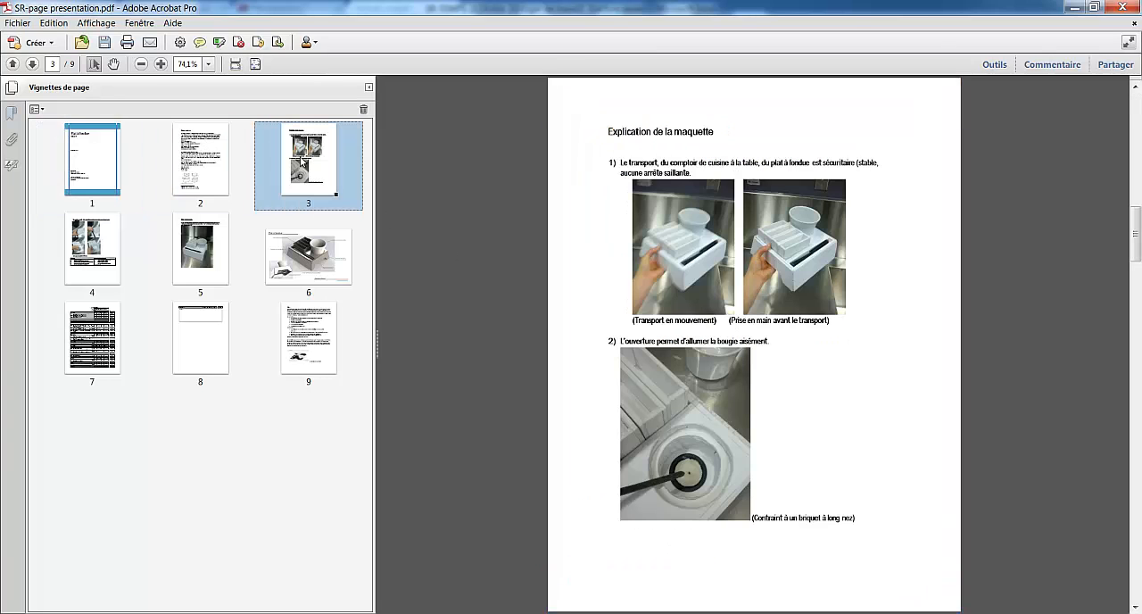
{"action": "left_click", "coordinate": [114, 249]}
{"action": "left_click", "coordinate": [198, 248]}
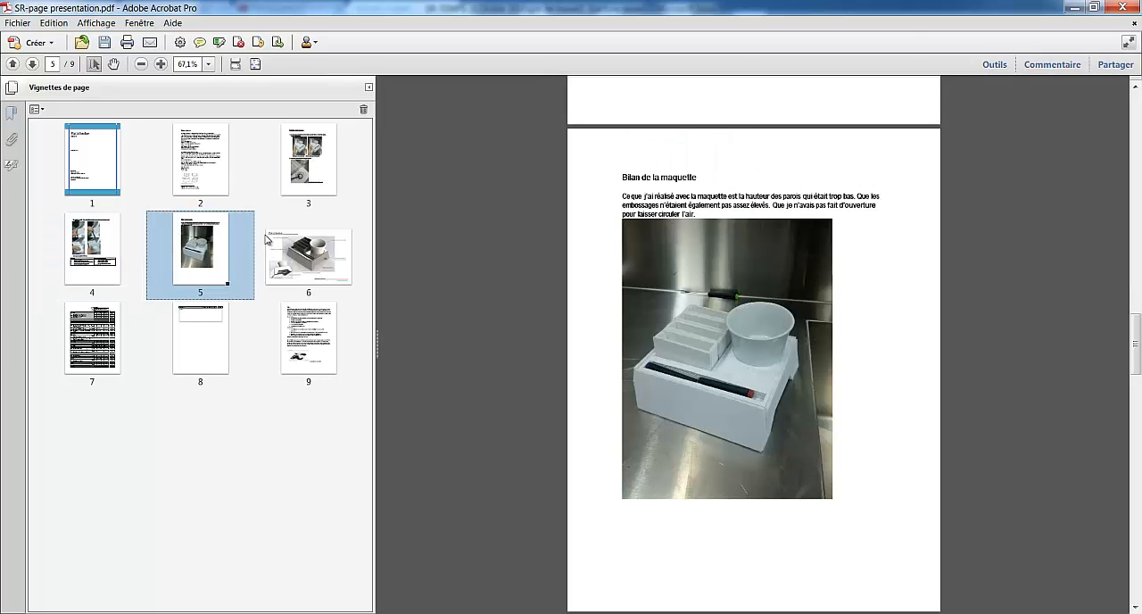
Insert SR-Plan technique.pdf from the Modélisation folder after page 5
{"action": "left_click", "coordinate": [35, 108]}
{"action": "mouse_move", "coordinate": [77, 125]}
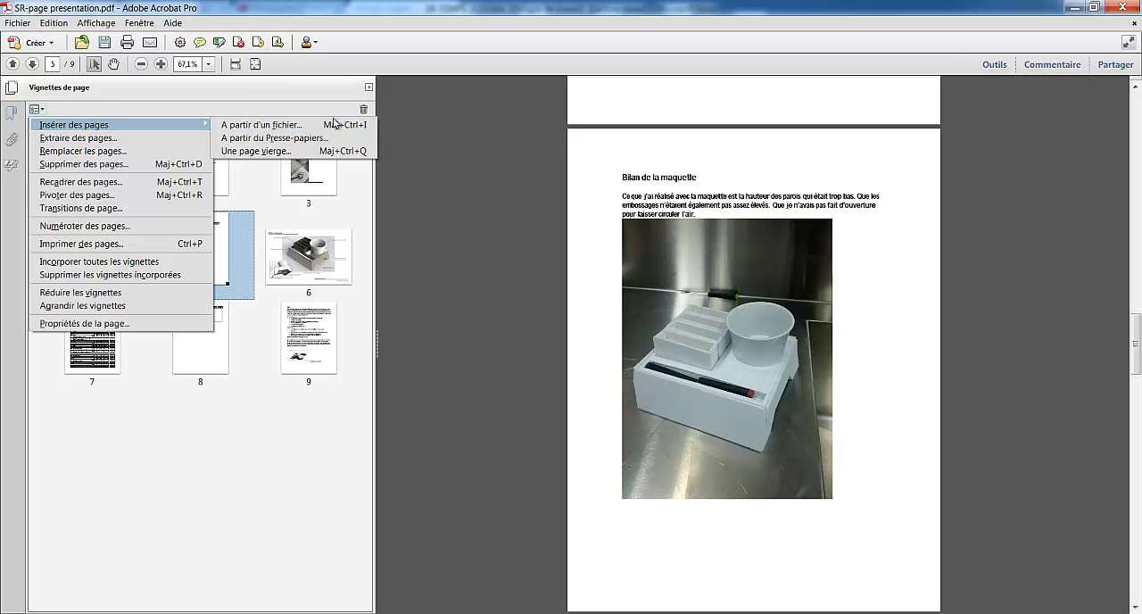
{"action": "left_click", "coordinate": [335, 124]}
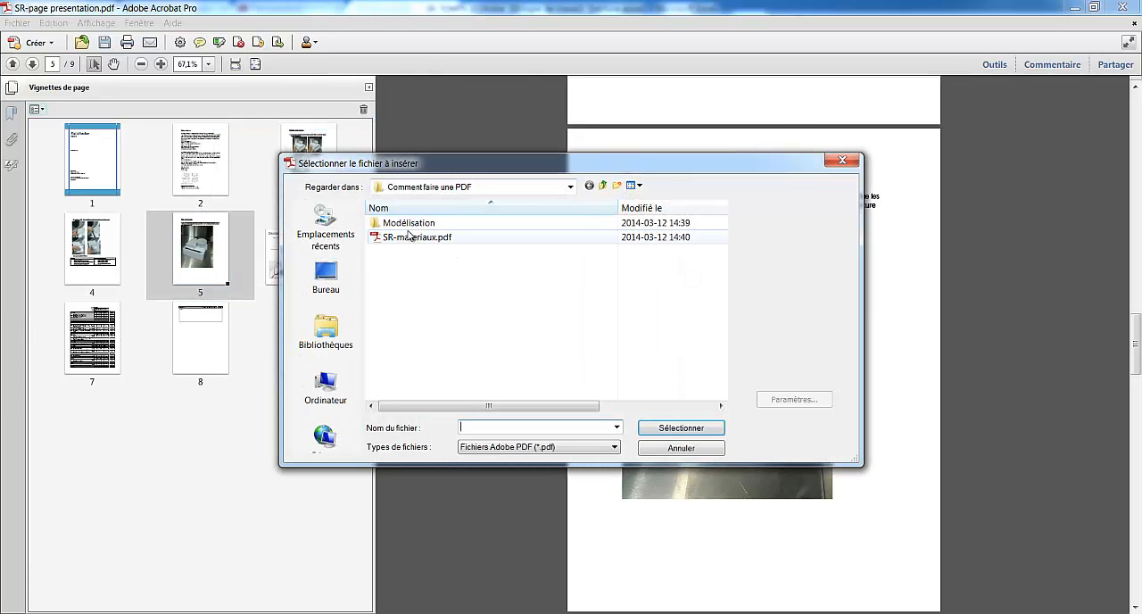
{"action": "double_click", "coordinate": [411, 223]}
{"action": "left_click", "coordinate": [423, 224]}
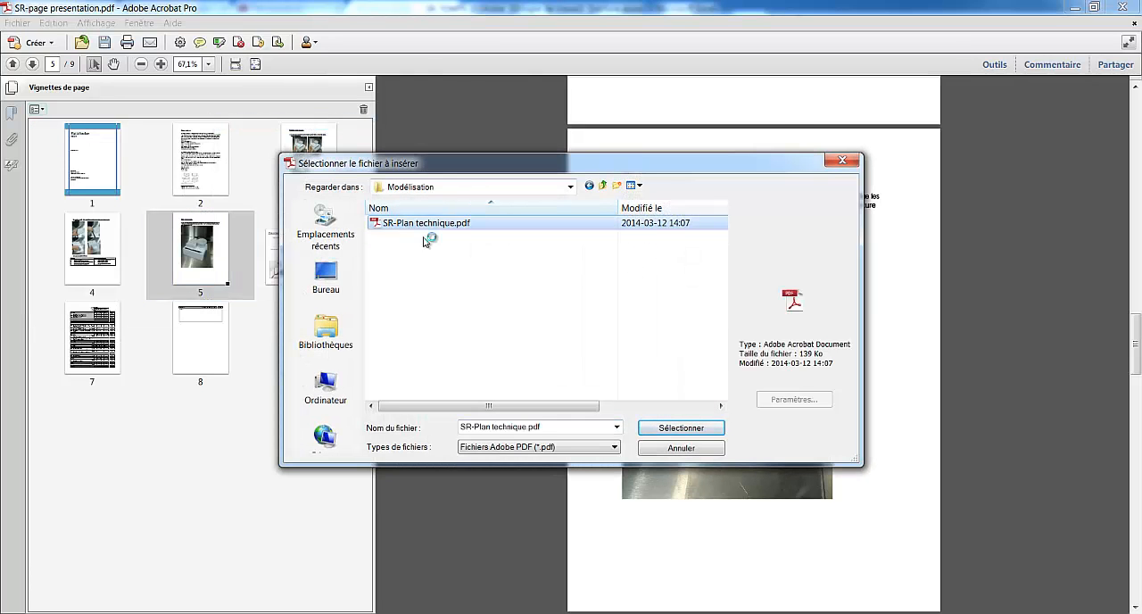
{"action": "left_click", "coordinate": [671, 429]}
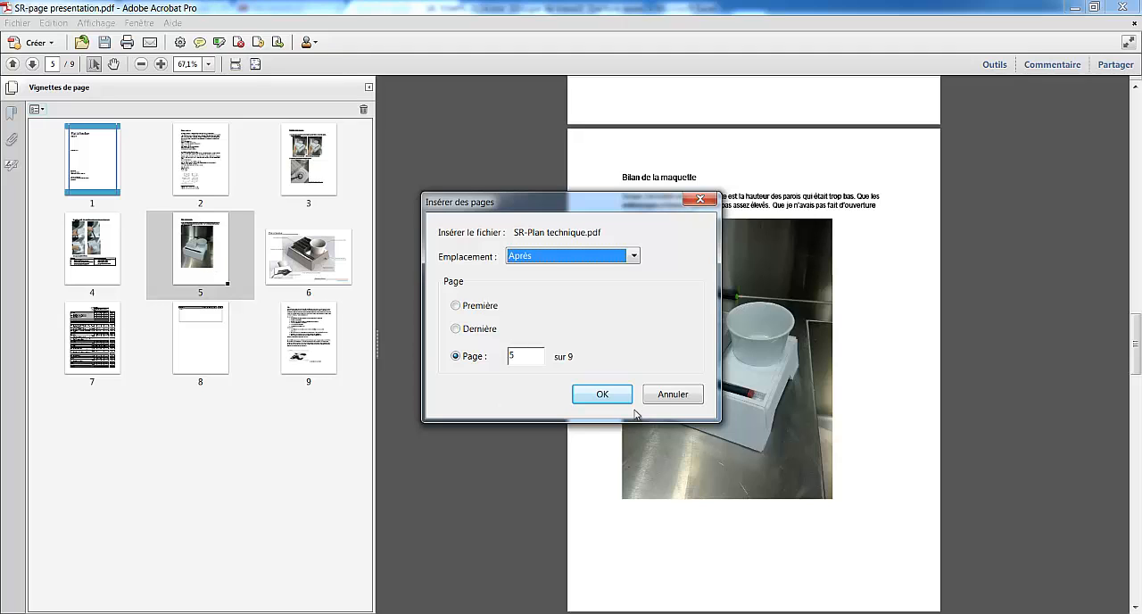
{"action": "left_click", "coordinate": [603, 395]}
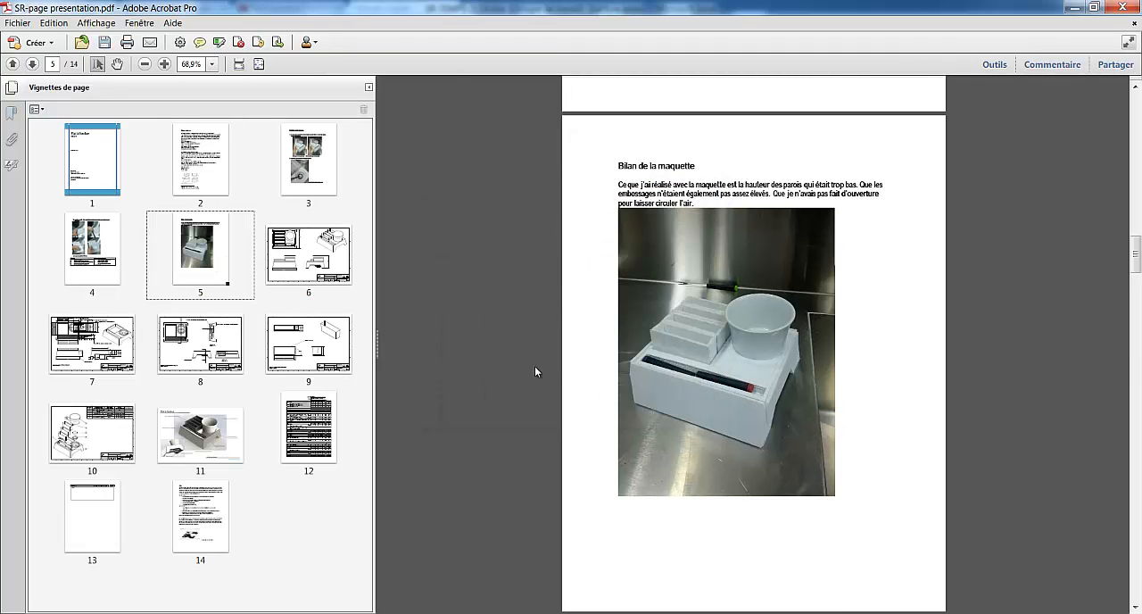
Review the pages from the first technical drawing on page 6 through the Bilan on page 14 to check their order
{"action": "left_click", "coordinate": [312, 260]}
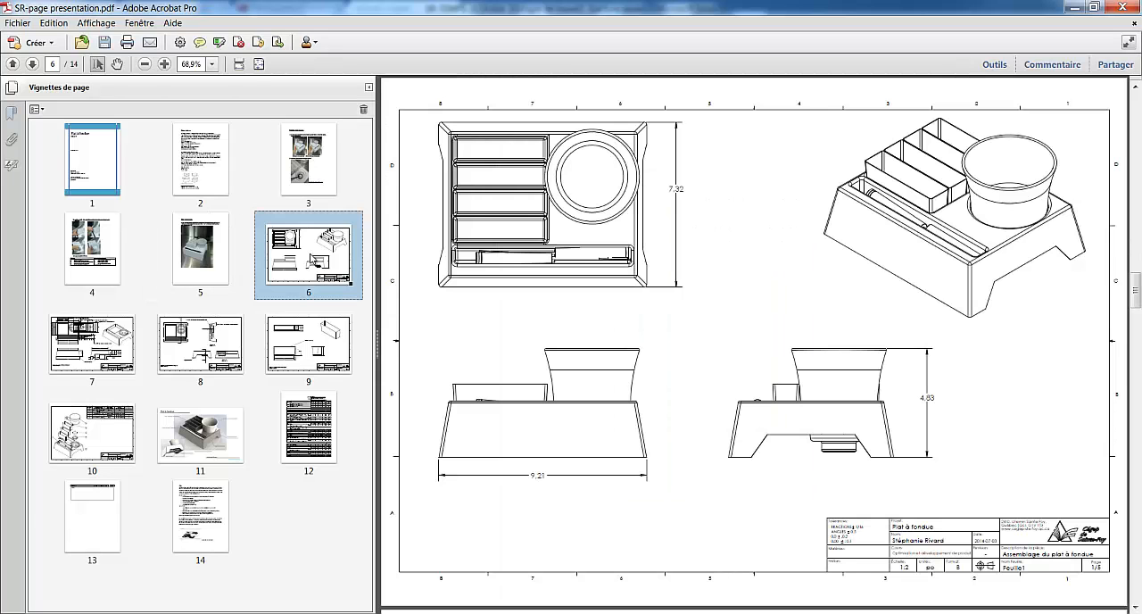
{"action": "left_click", "coordinate": [89, 348]}
{"action": "left_click", "coordinate": [205, 350]}
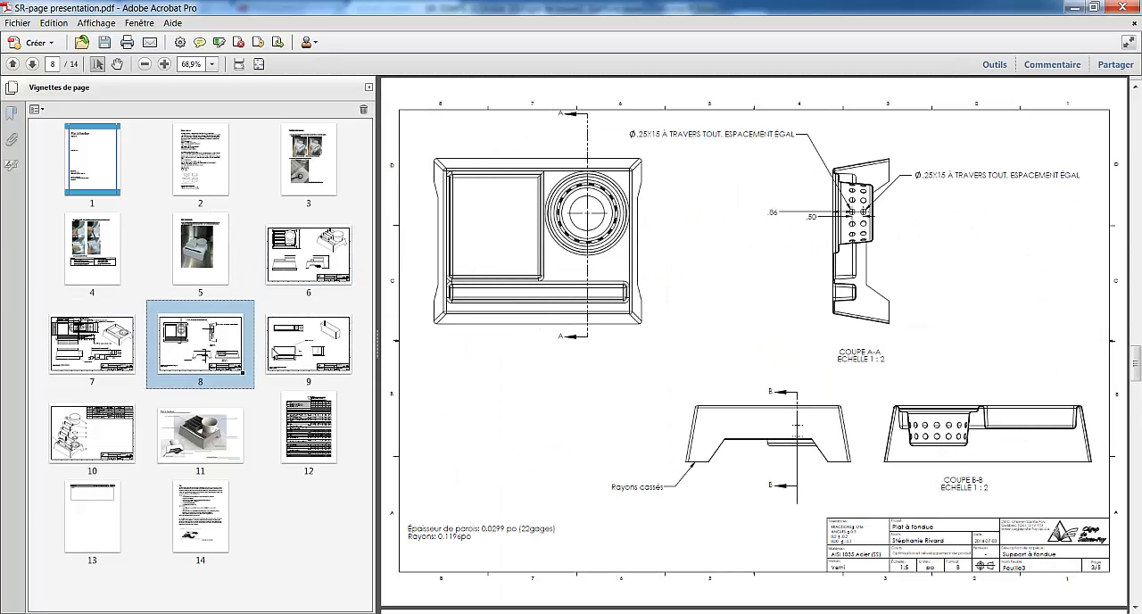
{"action": "left_click", "coordinate": [303, 353]}
{"action": "left_click", "coordinate": [87, 433]}
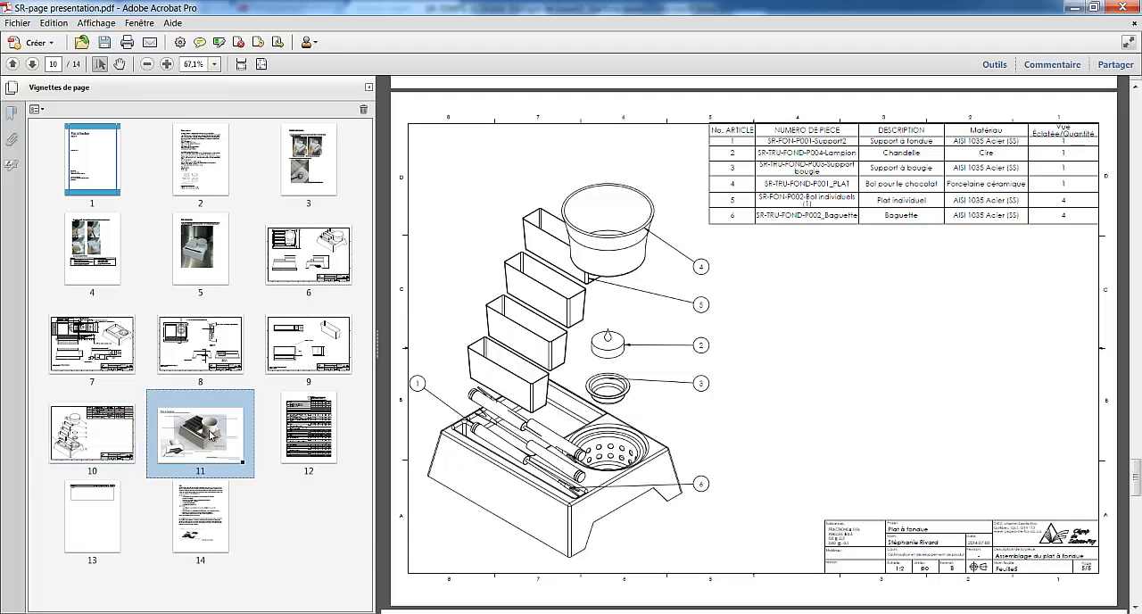
{"action": "left_click", "coordinate": [195, 434]}
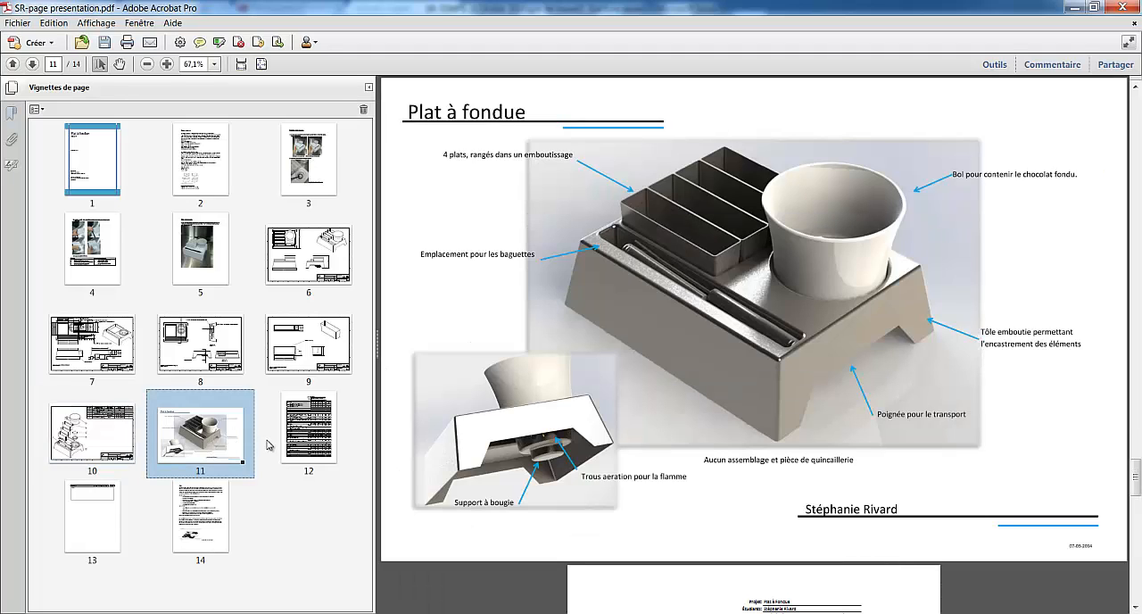
{"action": "left_click", "coordinate": [330, 440]}
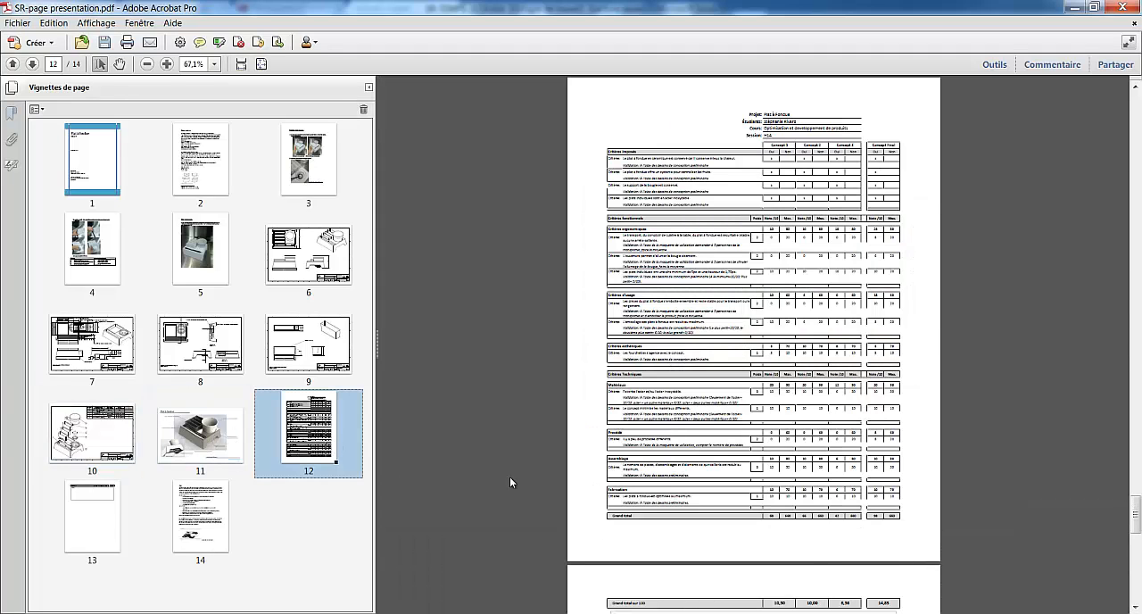
{"action": "left_click", "coordinate": [201, 524]}
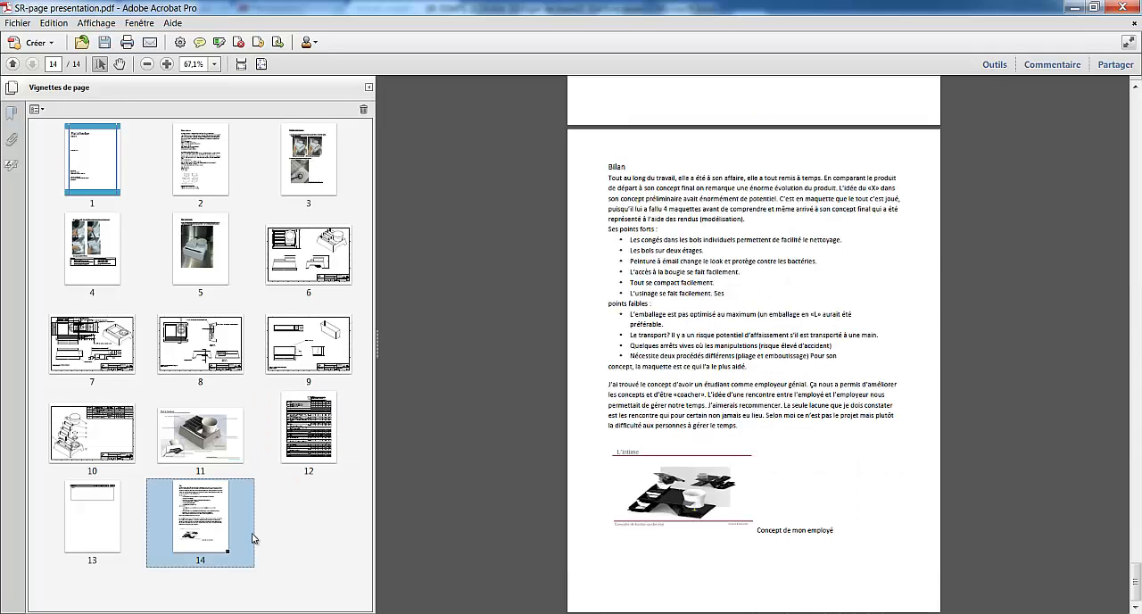
{"action": "left_click", "coordinate": [209, 441]}
Rotate only the Fiches techniques page, page 2, 90 degrees counterclockwise and look over the result
{"action": "left_click", "coordinate": [210, 163]}
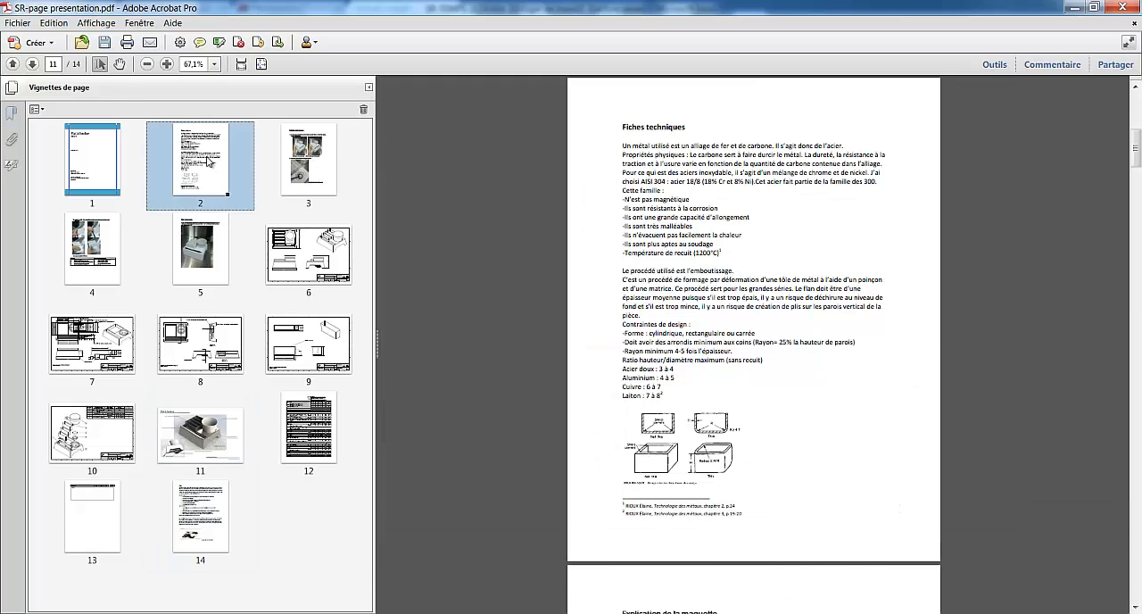
{"action": "right_click", "coordinate": [210, 161]}
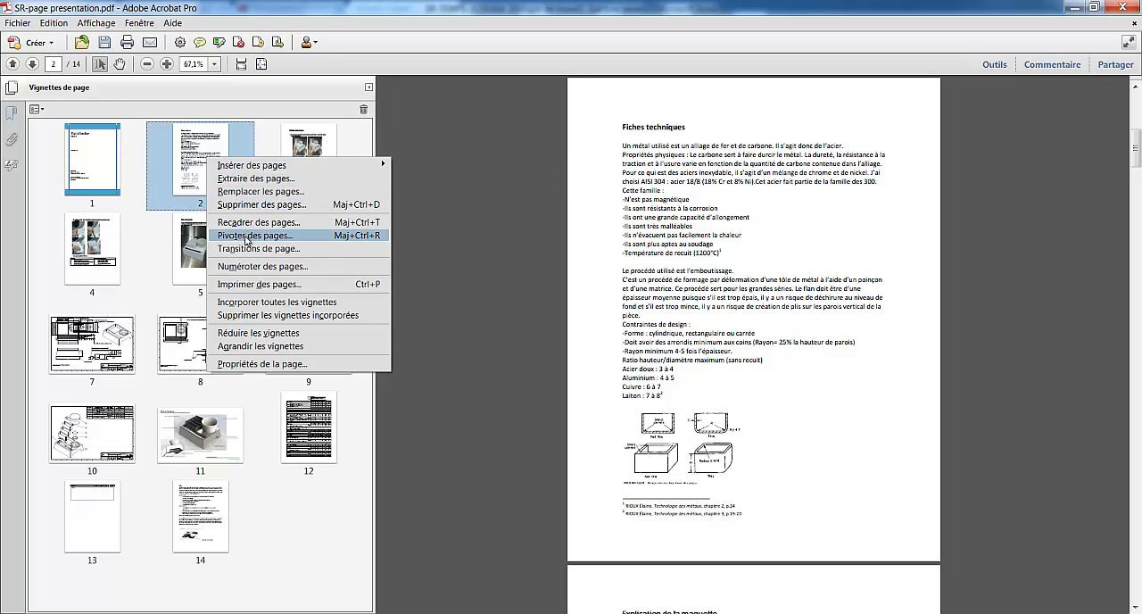
{"action": "left_click", "coordinate": [196, 163]}
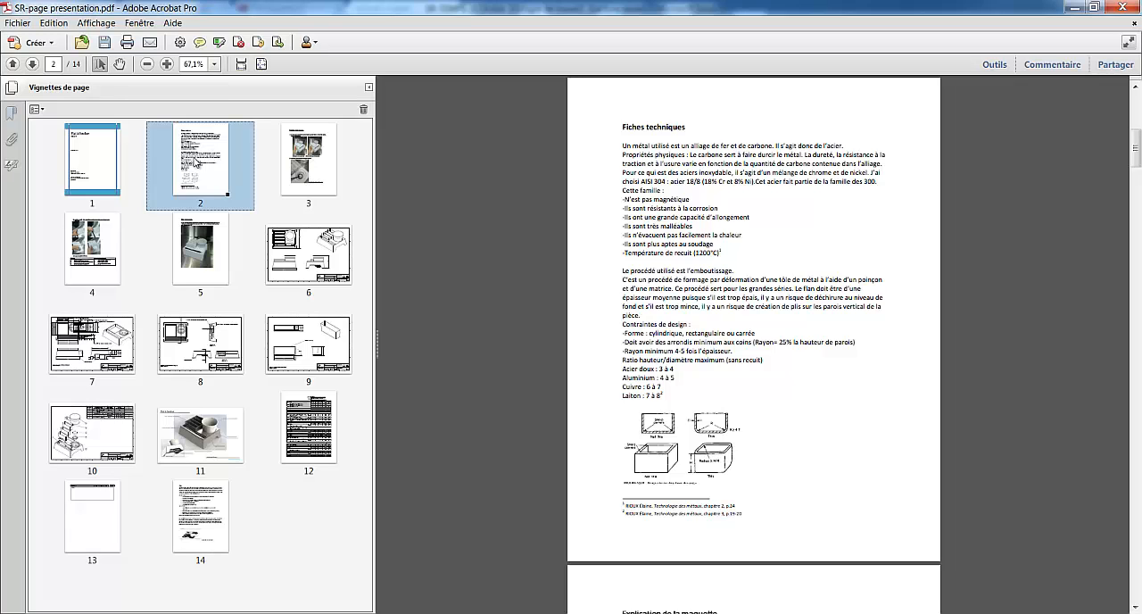
{"action": "right_click", "coordinate": [194, 161]}
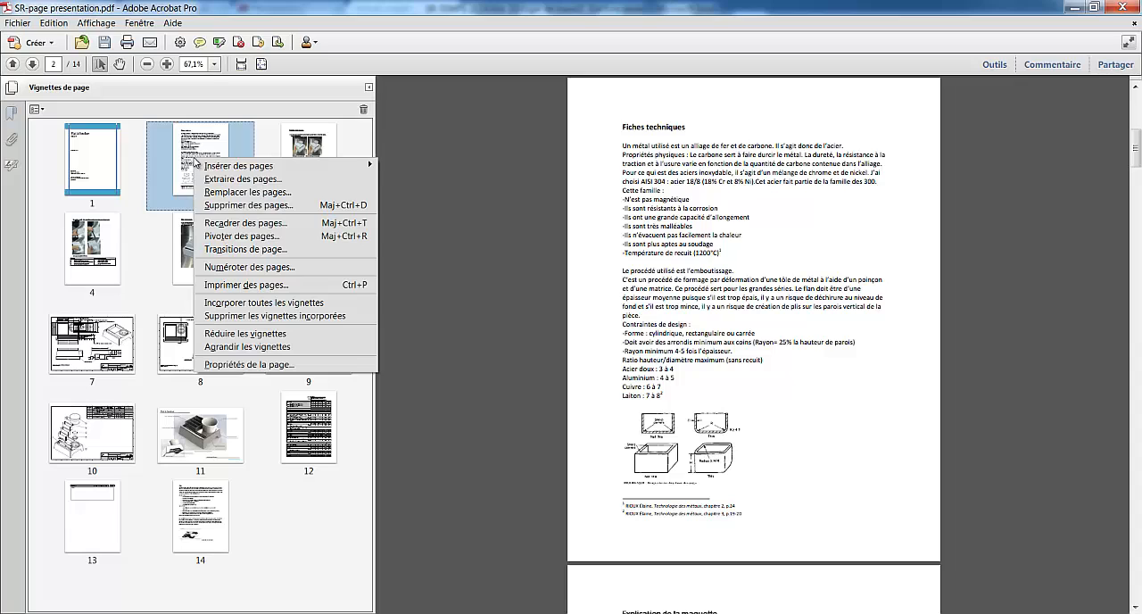
{"action": "left_click", "coordinate": [229, 236]}
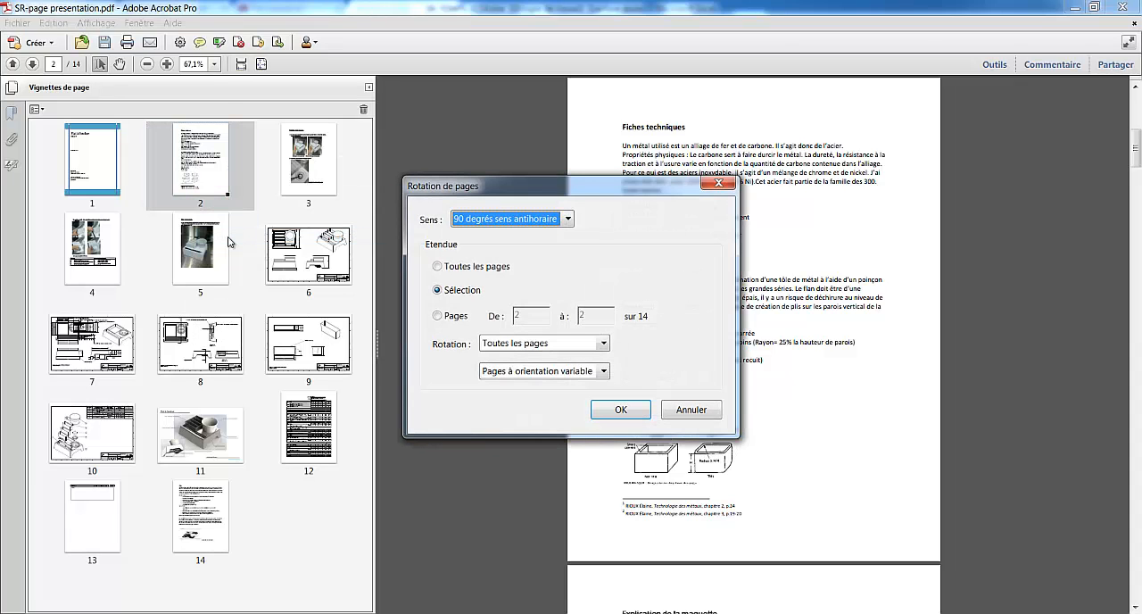
{"action": "left_click", "coordinate": [553, 221]}
{"action": "left_click", "coordinate": [505, 230]}
{"action": "left_click", "coordinate": [617, 411]}
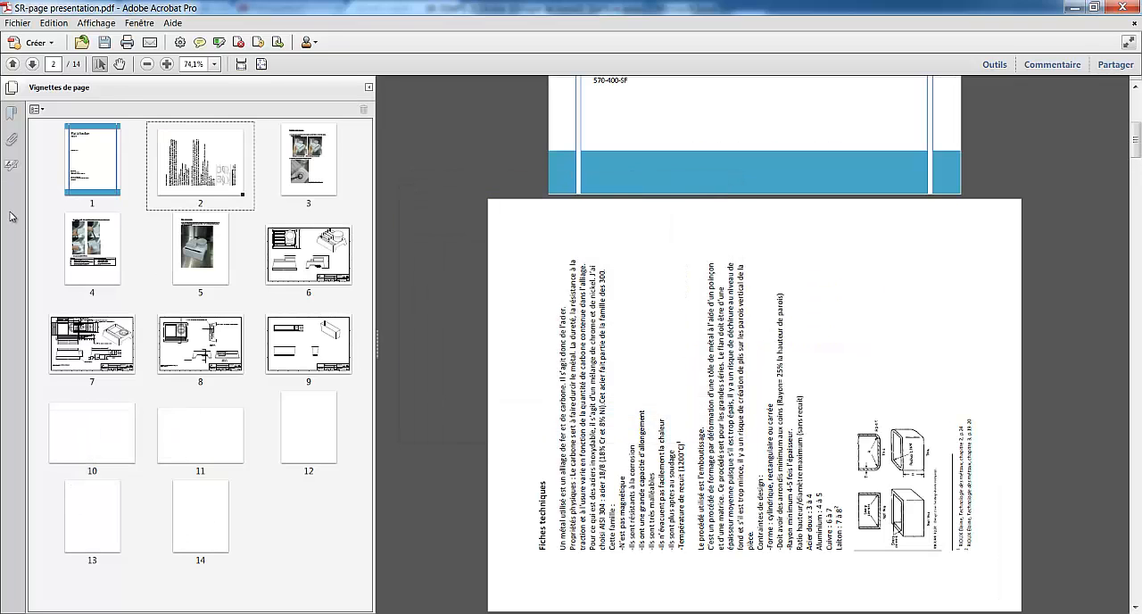
{"action": "left_click", "coordinate": [237, 166]}
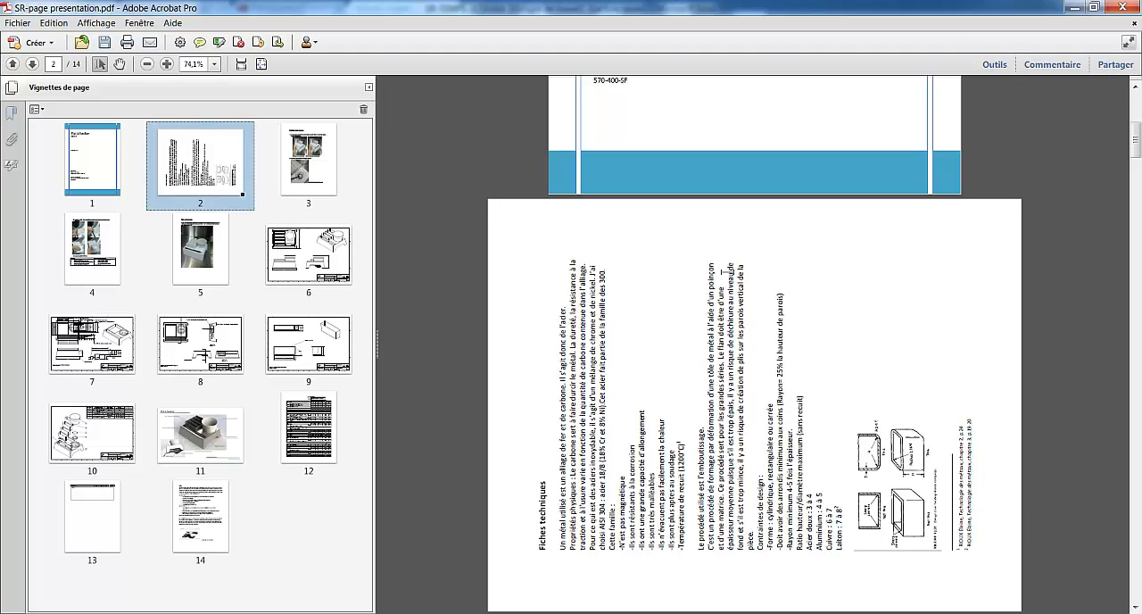
{"action": "scroll", "coordinate": [726, 272], "scroll_direction": "down", "scroll_amount": 5}
{"action": "scroll", "coordinate": [726, 272], "scroll_direction": "up", "scroll_amount": 3}
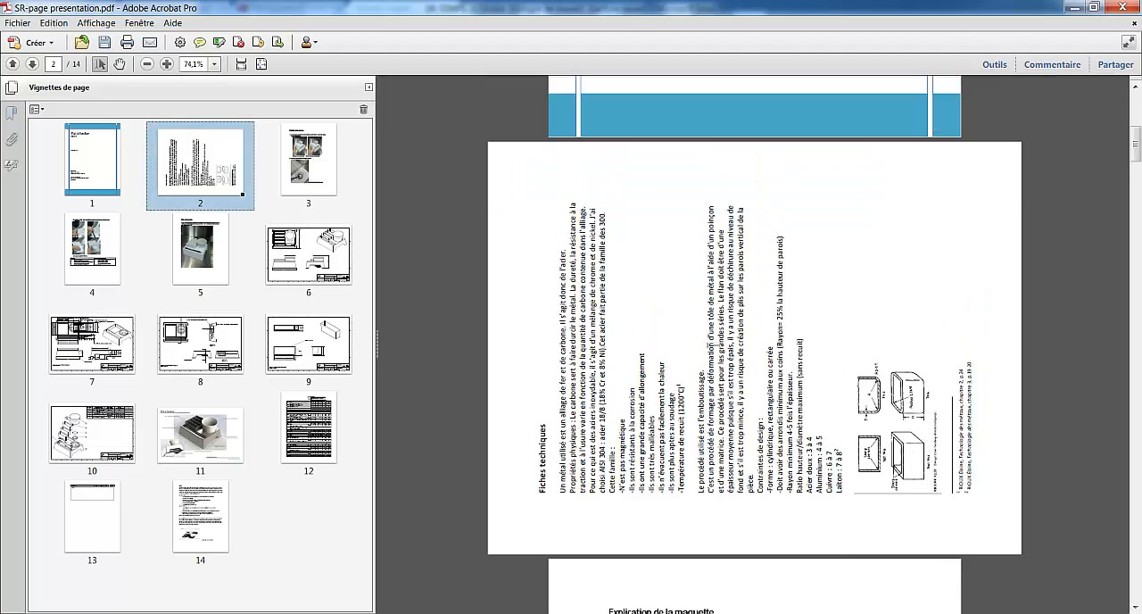
Rotate only the assembly drawing on page 6 by 90 degrees clockwise
{"action": "left_click", "coordinate": [300, 262]}
{"action": "right_click", "coordinate": [303, 257]}
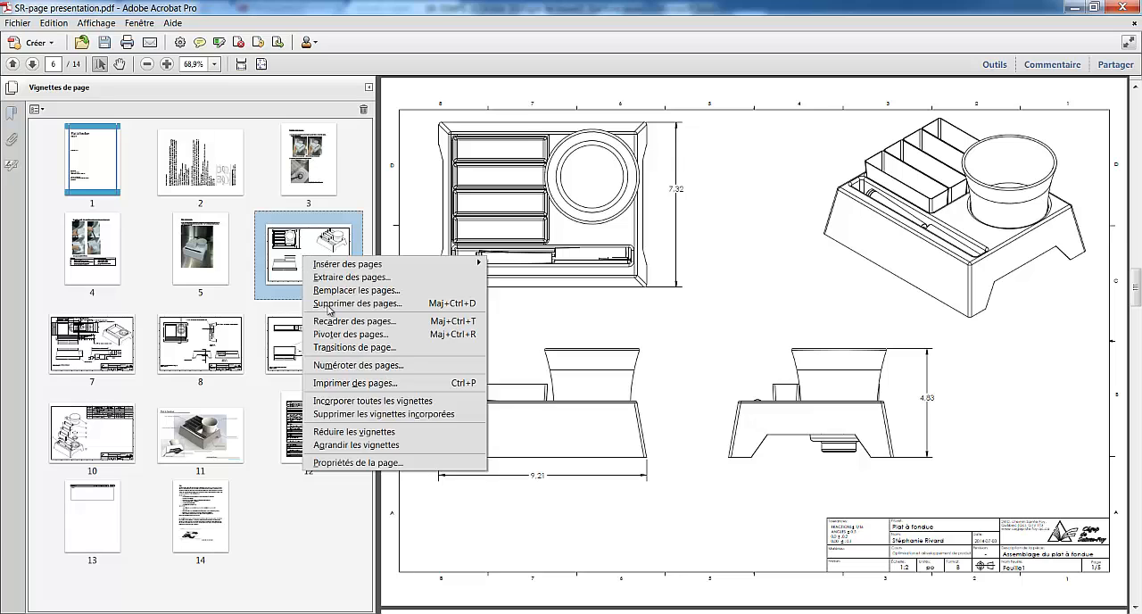
{"action": "left_click", "coordinate": [344, 333]}
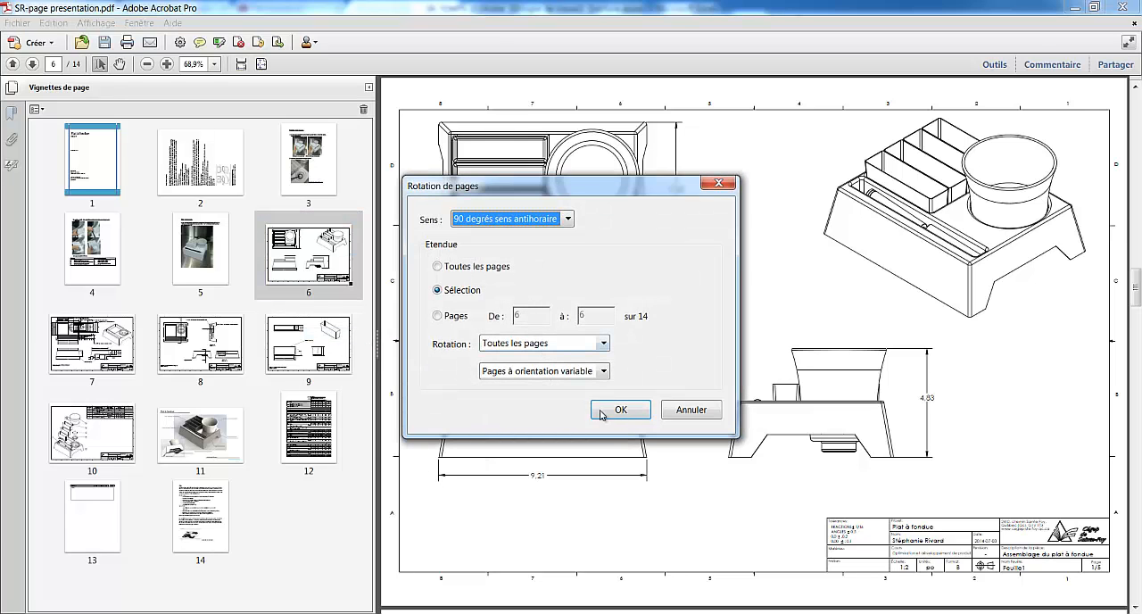
{"action": "left_click", "coordinate": [568, 221]}
{"action": "left_click", "coordinate": [505, 263]}
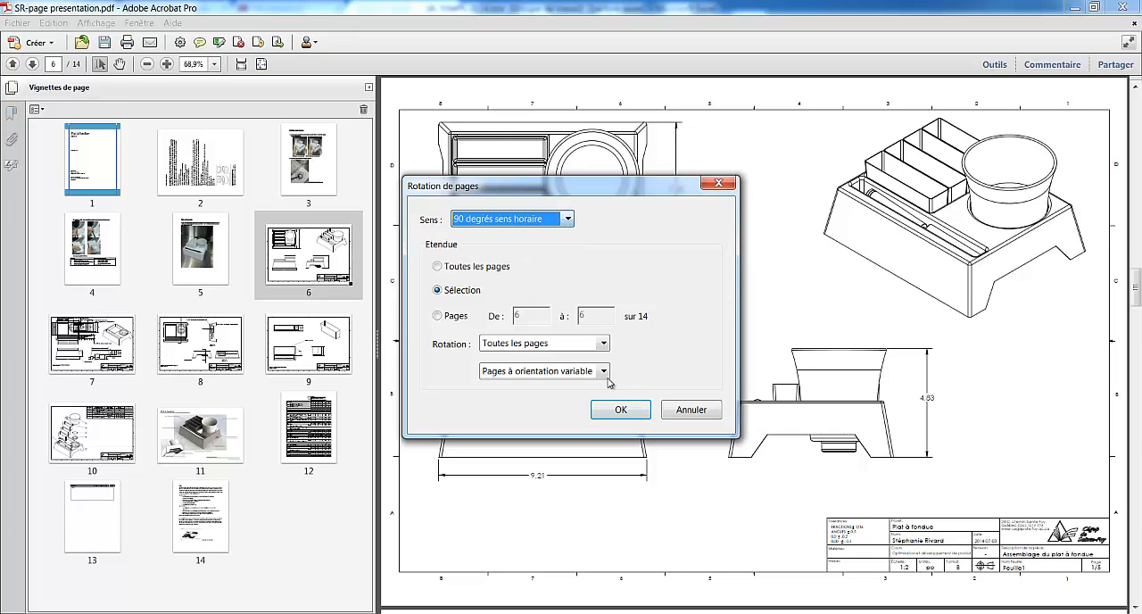
{"action": "left_click", "coordinate": [621, 409]}
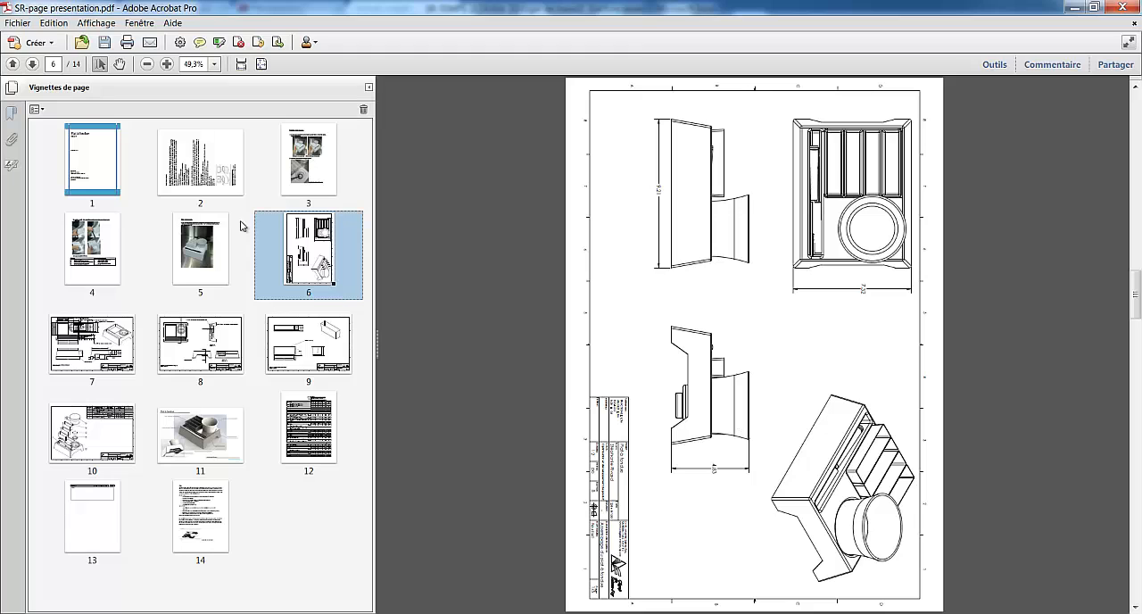
Scatter pages out of order: move Explication de la maquette to page 4, Bilan to page 8 and Bilan de la maquette to page 12
{"action": "left_click", "coordinate": [276, 197]}
{"action": "left_click", "coordinate": [243, 195]}
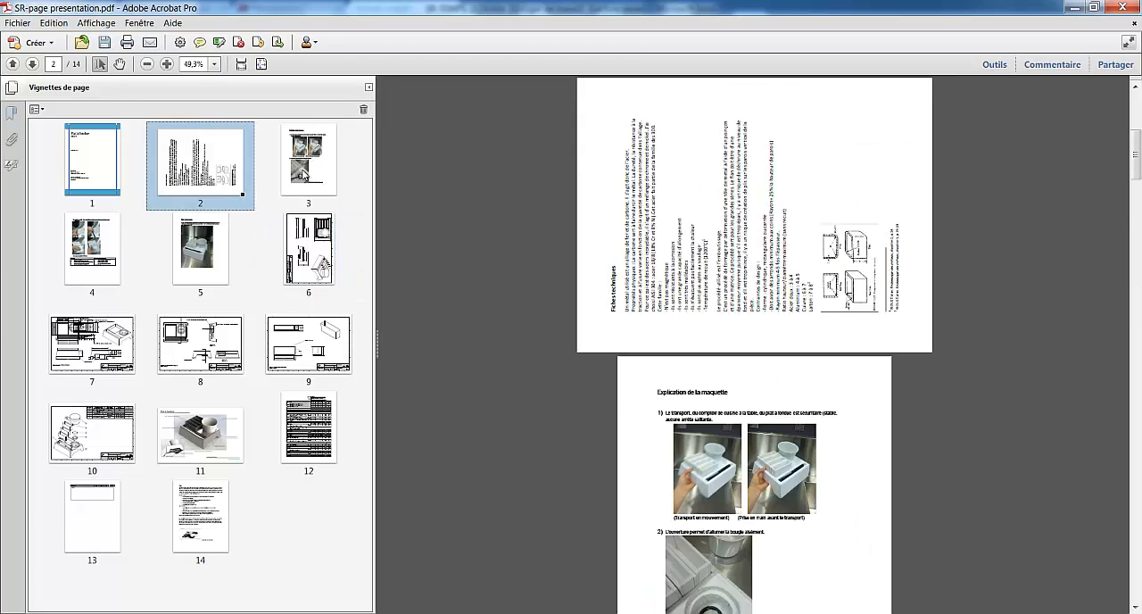
{"action": "left_click_drag", "start_coordinate": [301, 169], "coordinate": [254, 449]}
{"action": "left_click_drag", "start_coordinate": [220, 526], "coordinate": [149, 344]}
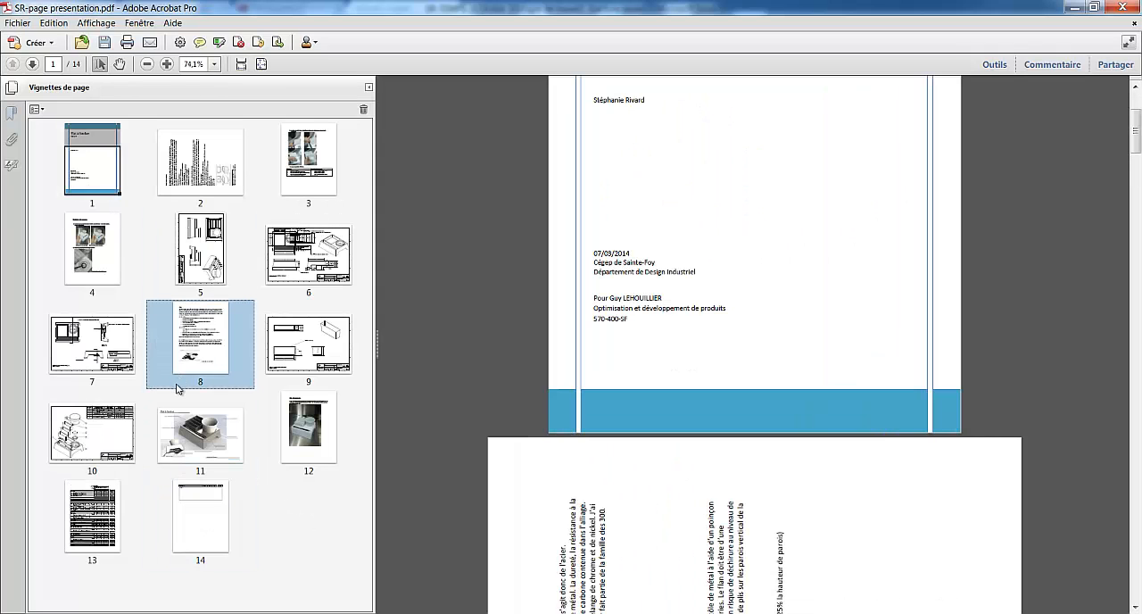
Move the Bilan page from page 8 to the end of the document, after the criteria grid pages
{"action": "left_click", "coordinate": [305, 342]}
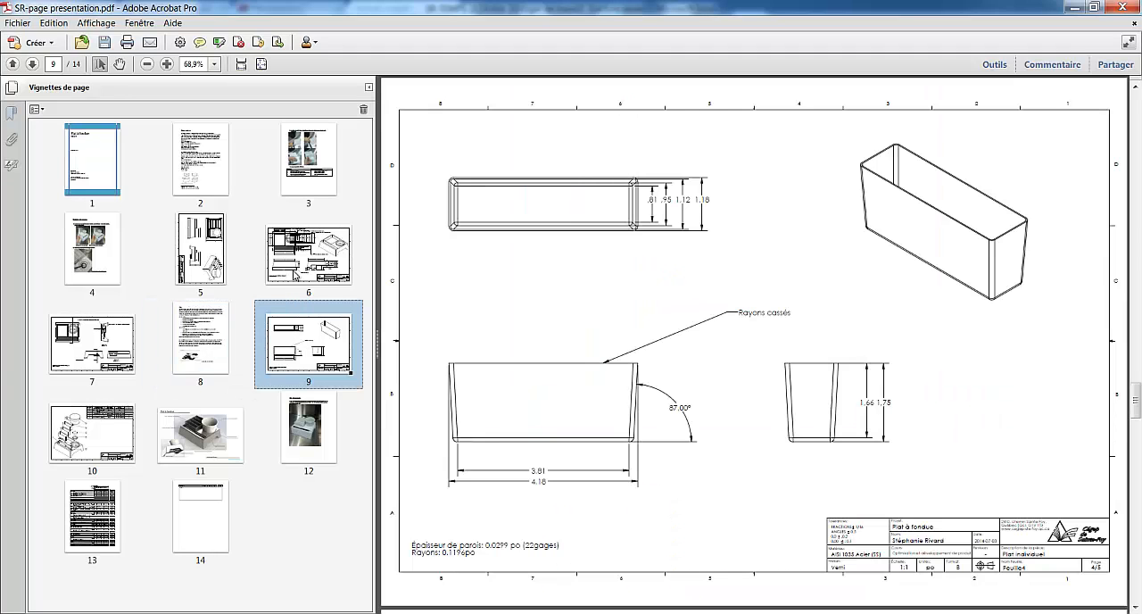
{"action": "left_click", "coordinate": [299, 267]}
{"action": "left_click_drag", "start_coordinate": [205, 339], "coordinate": [277, 542]}
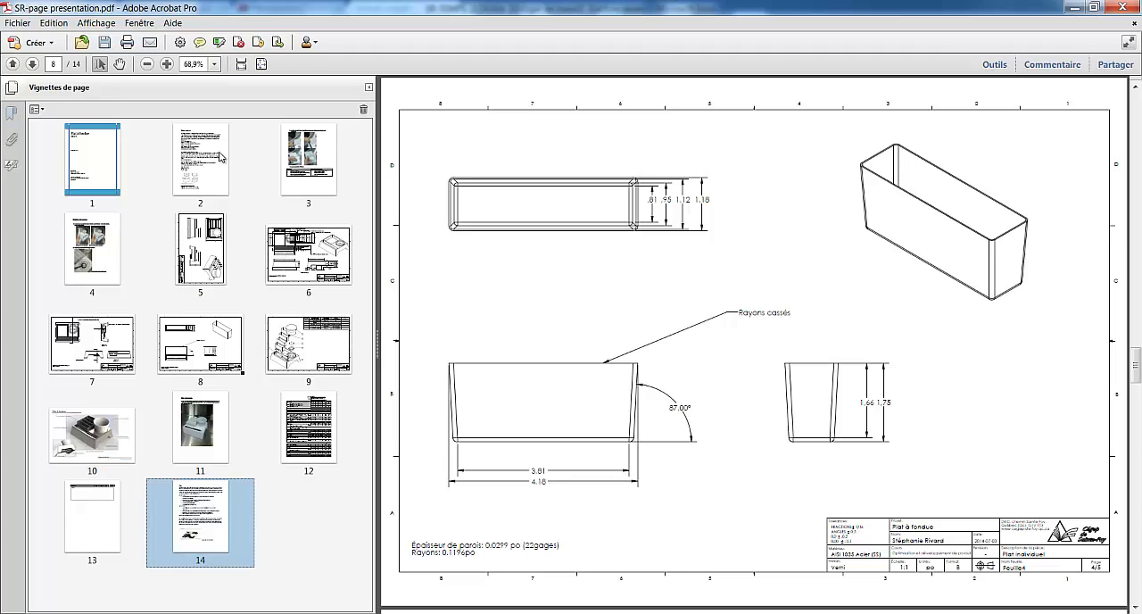
Rotate only the sideways assembly drawing on page 5 by 90 degrees counterclockwise
{"action": "left_click", "coordinate": [221, 158]}
{"action": "left_click", "coordinate": [327, 164]}
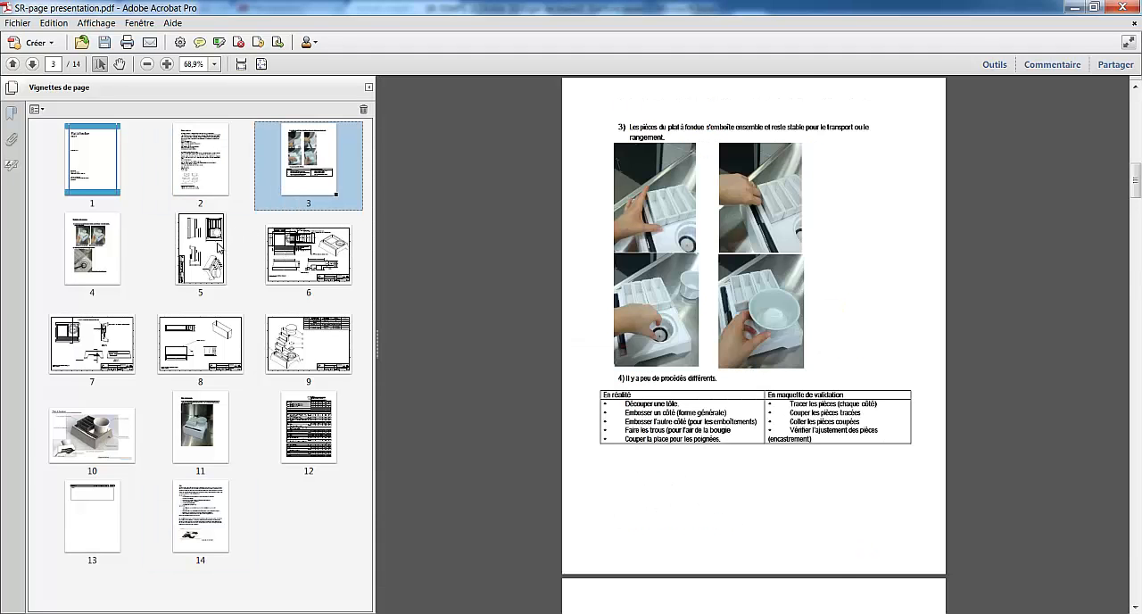
{"action": "right_click", "coordinate": [219, 247]}
{"action": "left_click", "coordinate": [261, 321]}
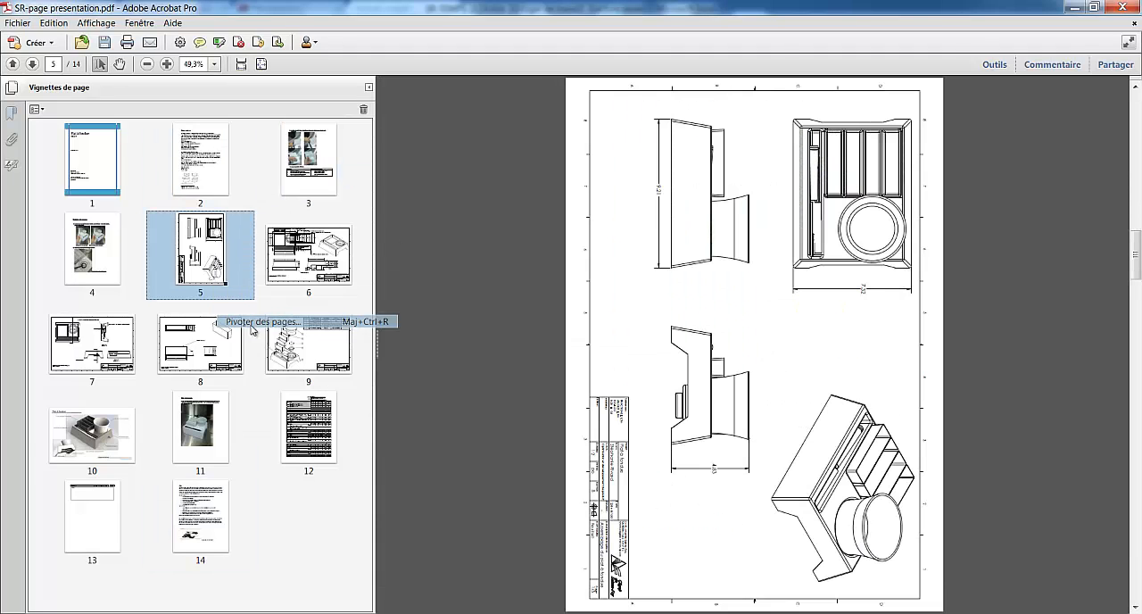
{"action": "left_click", "coordinate": [568, 218]}
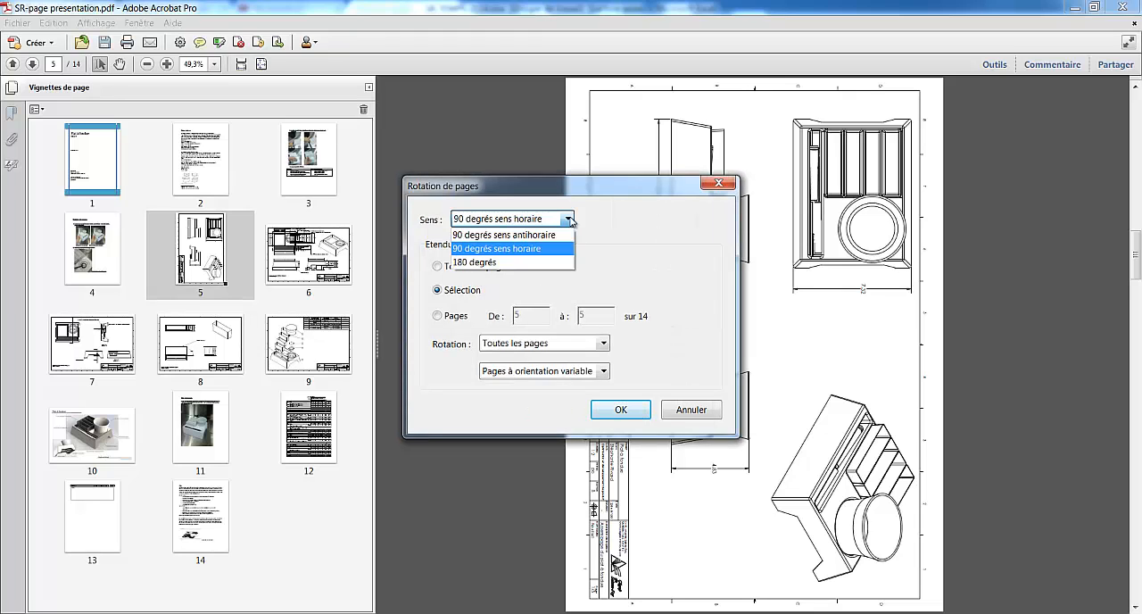
{"action": "left_click", "coordinate": [504, 234]}
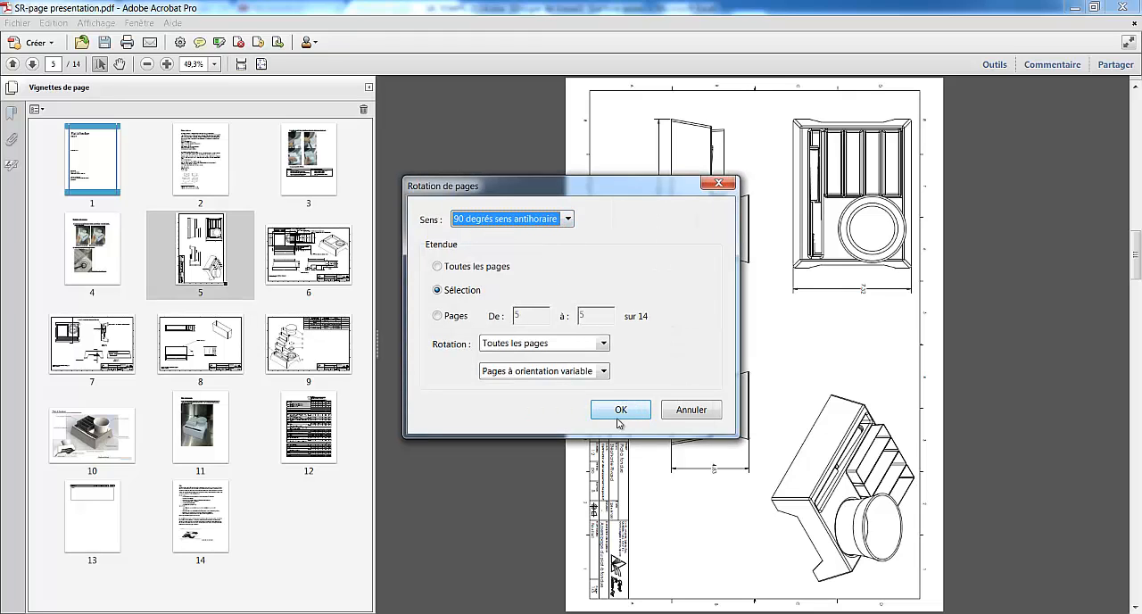
{"action": "left_click", "coordinate": [621, 410]}
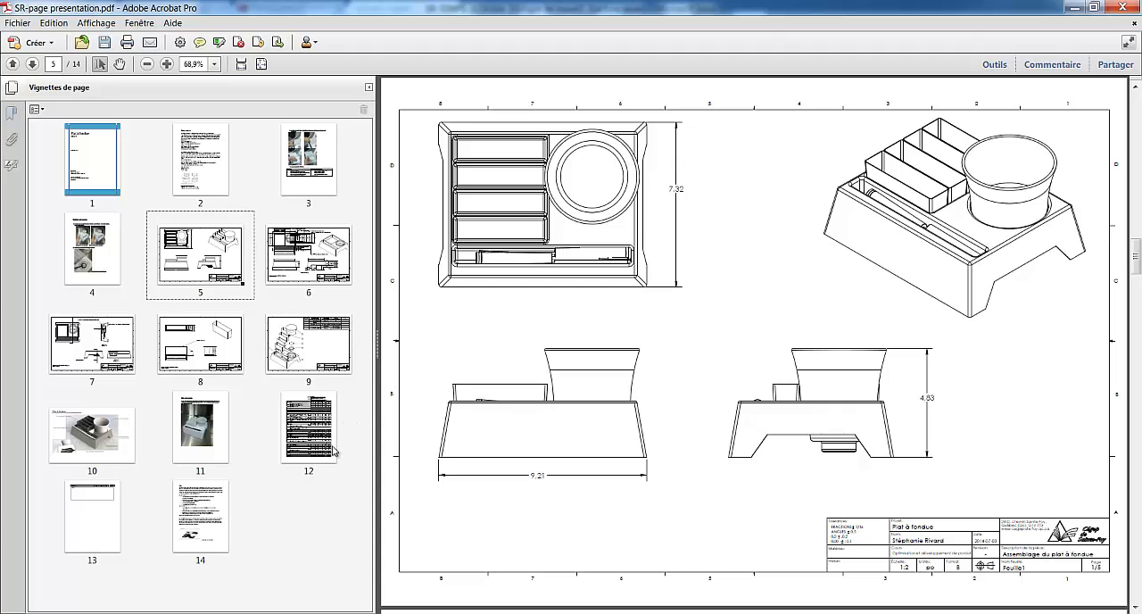
Move the Bilan de la maquette page from page 11 to page 5, ahead of the technical drawings, and check pages 3 to 5
{"action": "left_click_drag", "start_coordinate": [195, 442], "coordinate": [158, 269]}
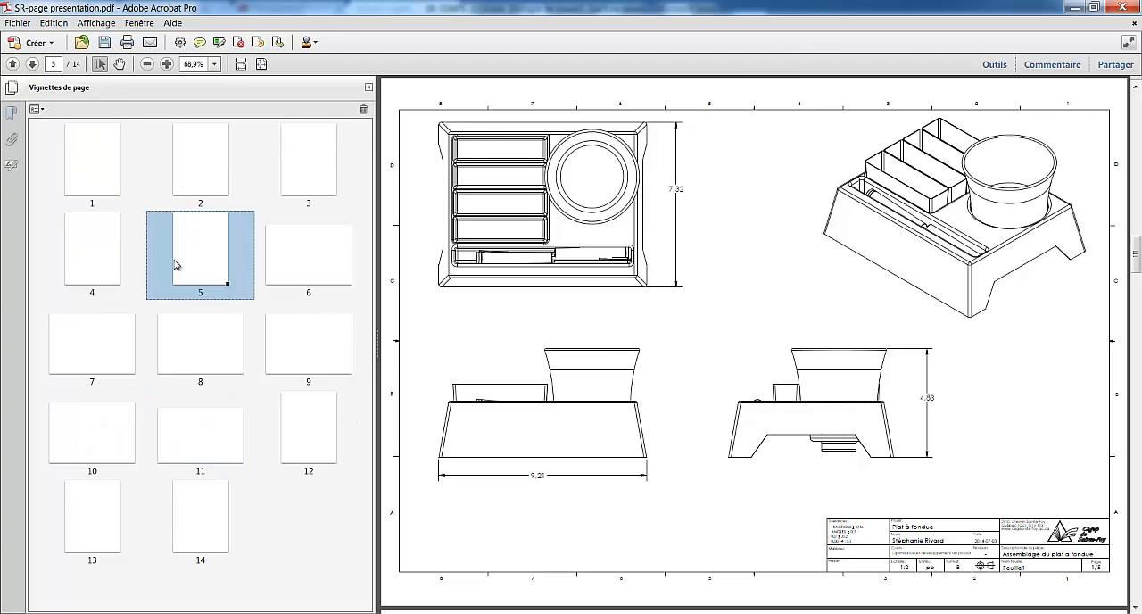
{"action": "left_click", "coordinate": [302, 149]}
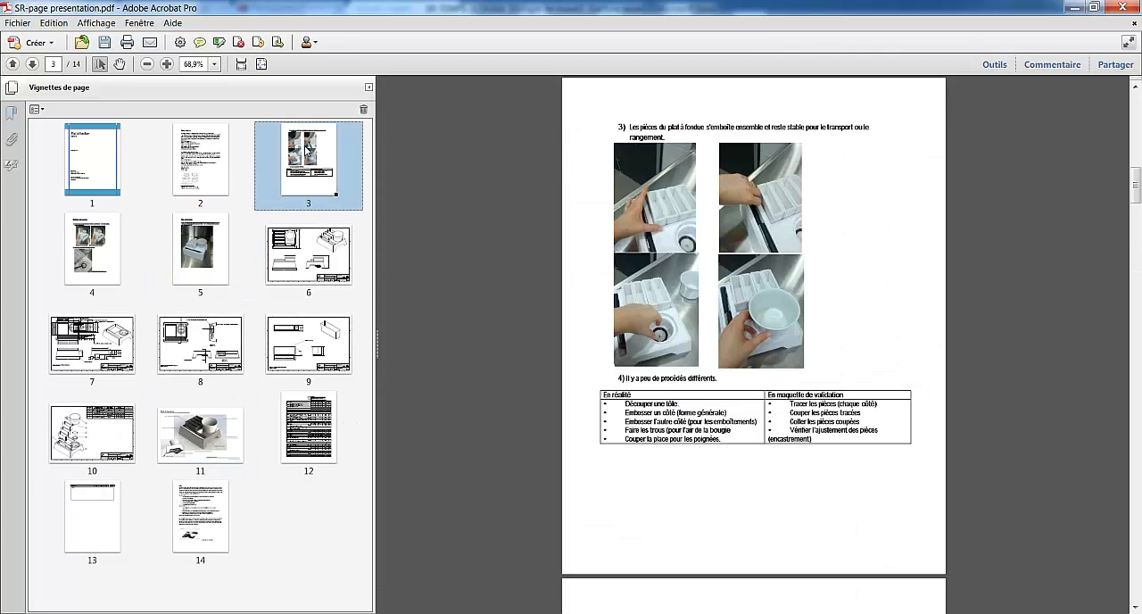
{"action": "left_click", "coordinate": [94, 252]}
{"action": "left_click", "coordinate": [186, 258]}
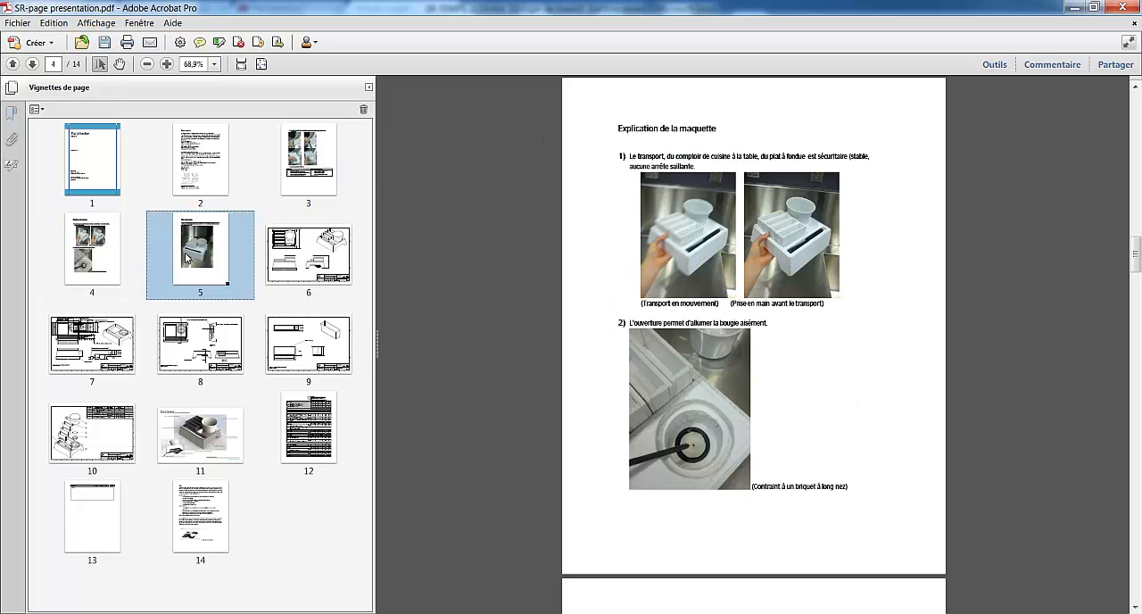
Move the Explication de la maquette page from page 4 to page 3, ahead of its continuation page
{"action": "left_click", "coordinate": [310, 159]}
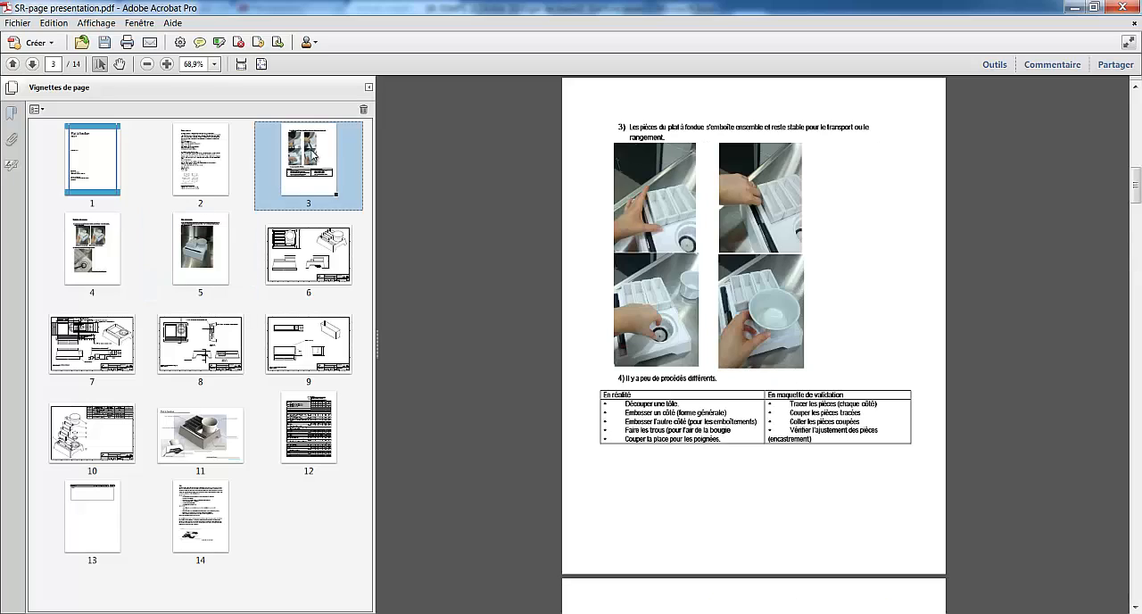
{"action": "left_click", "coordinate": [90, 259]}
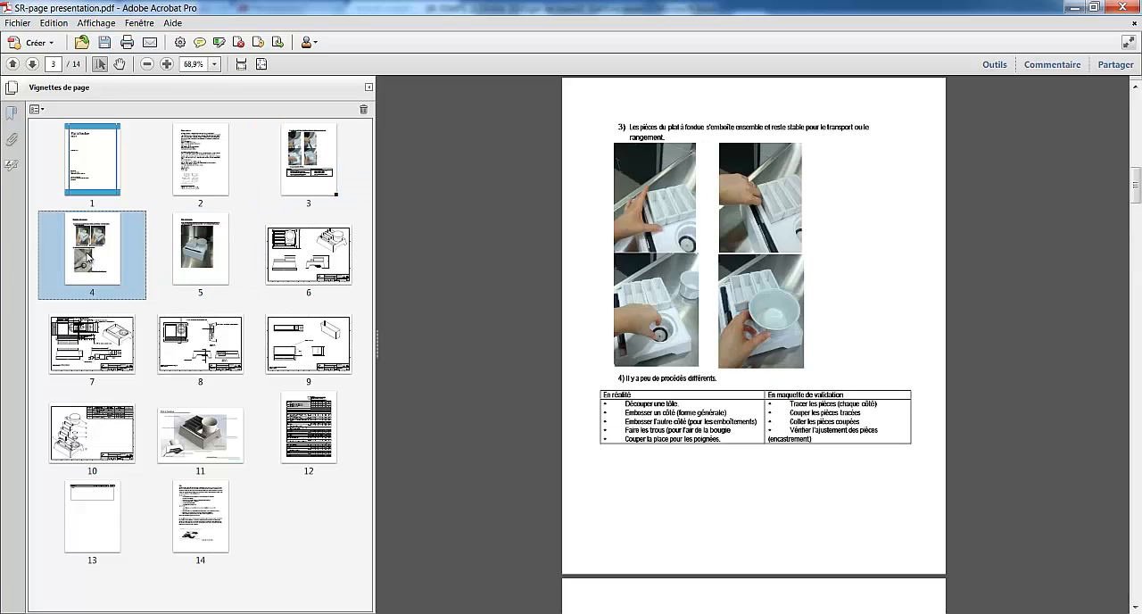
{"action": "left_click", "coordinate": [257, 161]}
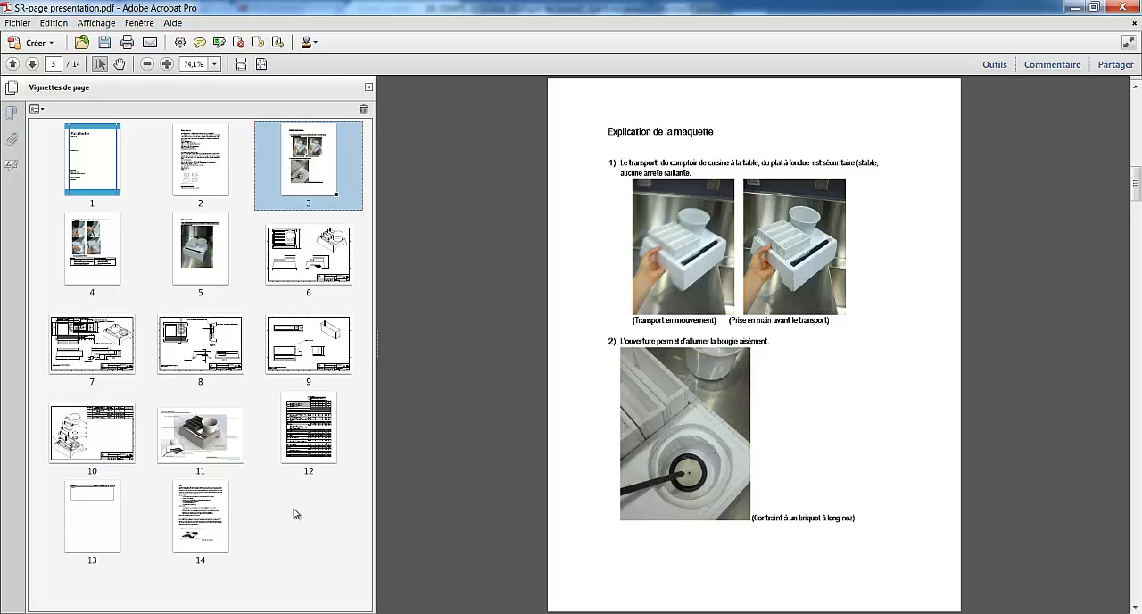
Switch to the SR-TEMPS-2014.xlsx workbook in Excel and group the four weekly timesheets, starting with 9 février 2014, and the invoice sheet
{"action": "left_click", "coordinate": [270, 613]}
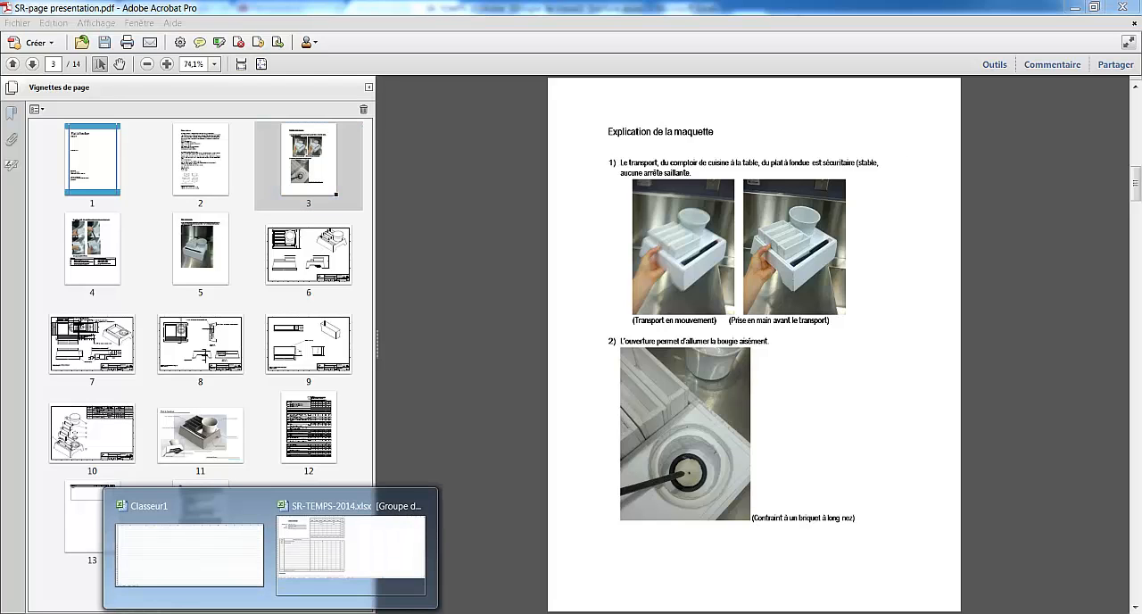
{"action": "left_click", "coordinate": [344, 581]}
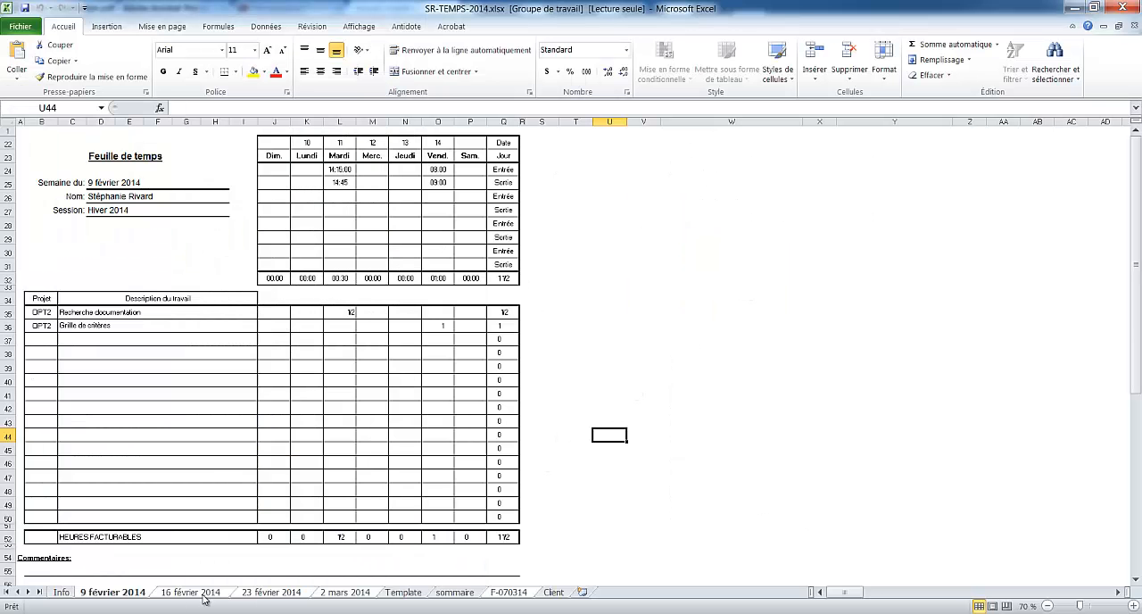
{"action": "left_click", "coordinate": [465, 598]}
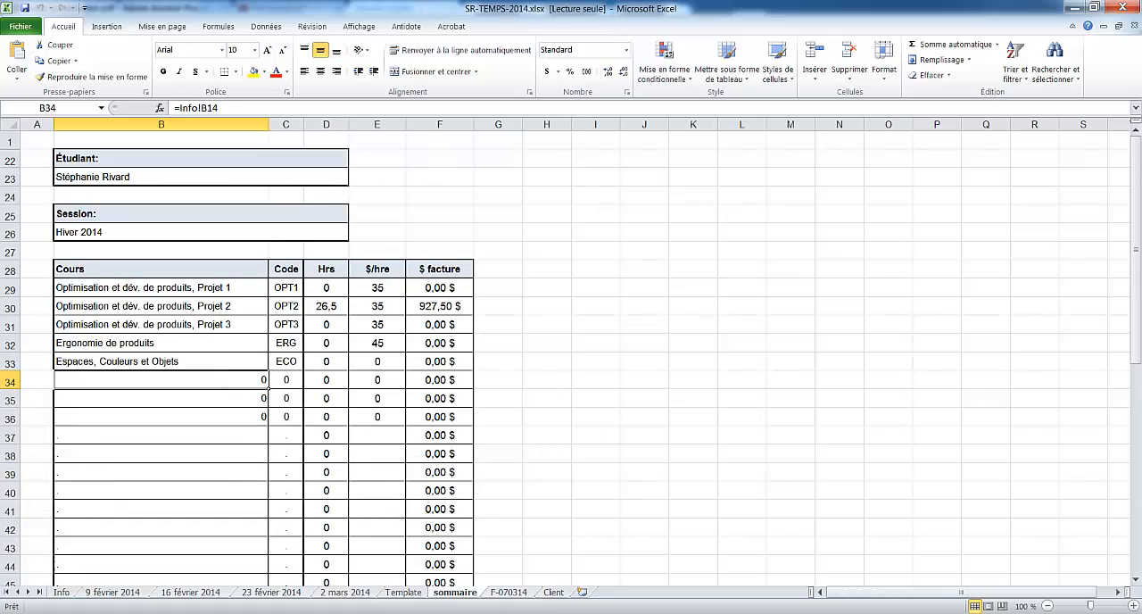
{"action": "left_click", "coordinate": [55, 594]}
{"action": "left_click", "coordinate": [124, 593]}
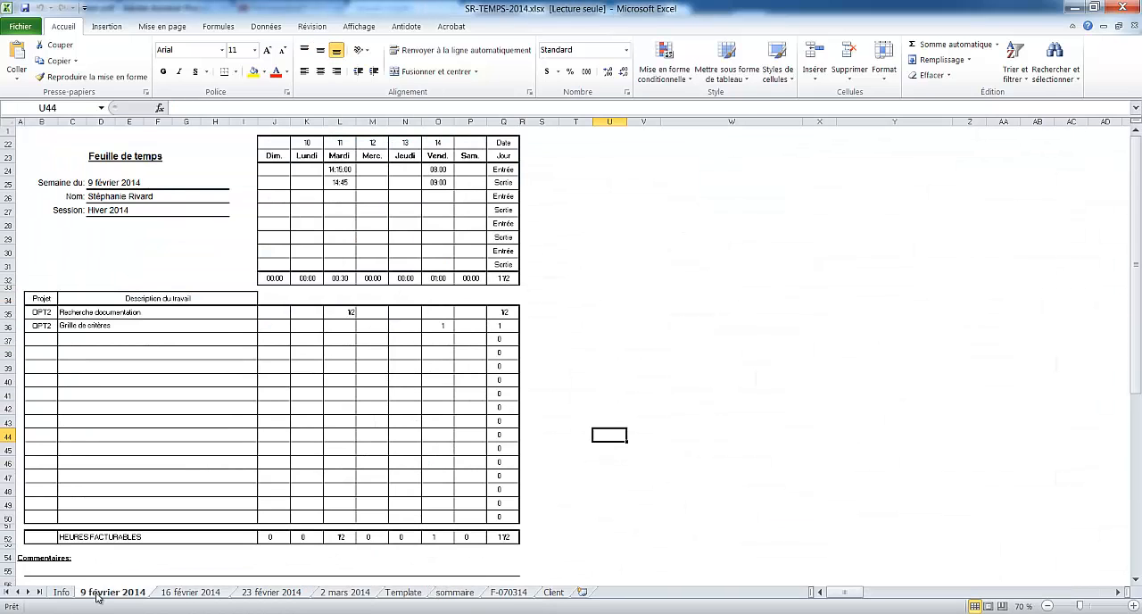
{"action": "left_click", "coordinate": [184, 595], "text": "ctrl"}
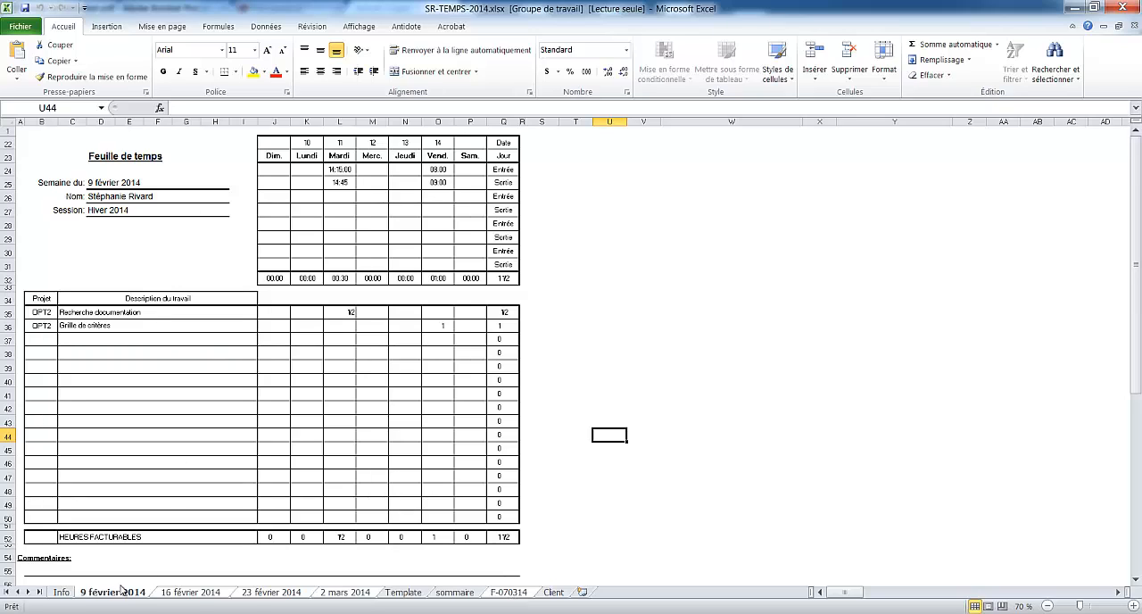
Set up printing of the active sheets with CutePDF Writer as the printer
{"action": "left_click", "coordinate": [19, 26]}
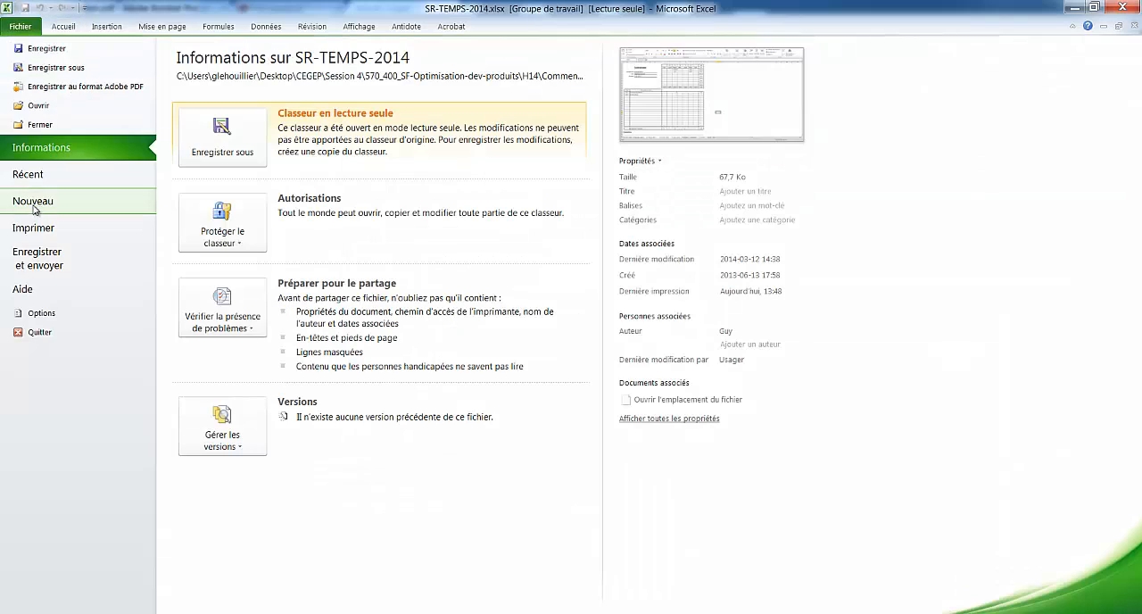
{"action": "left_click", "coordinate": [49, 230]}
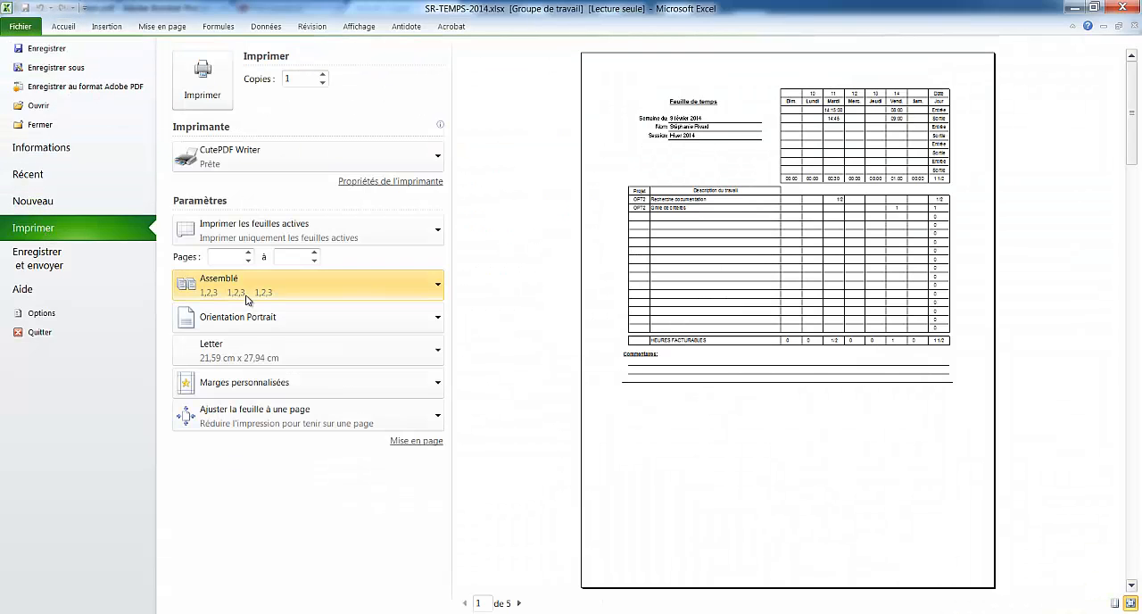
{"action": "left_click", "coordinate": [438, 157]}
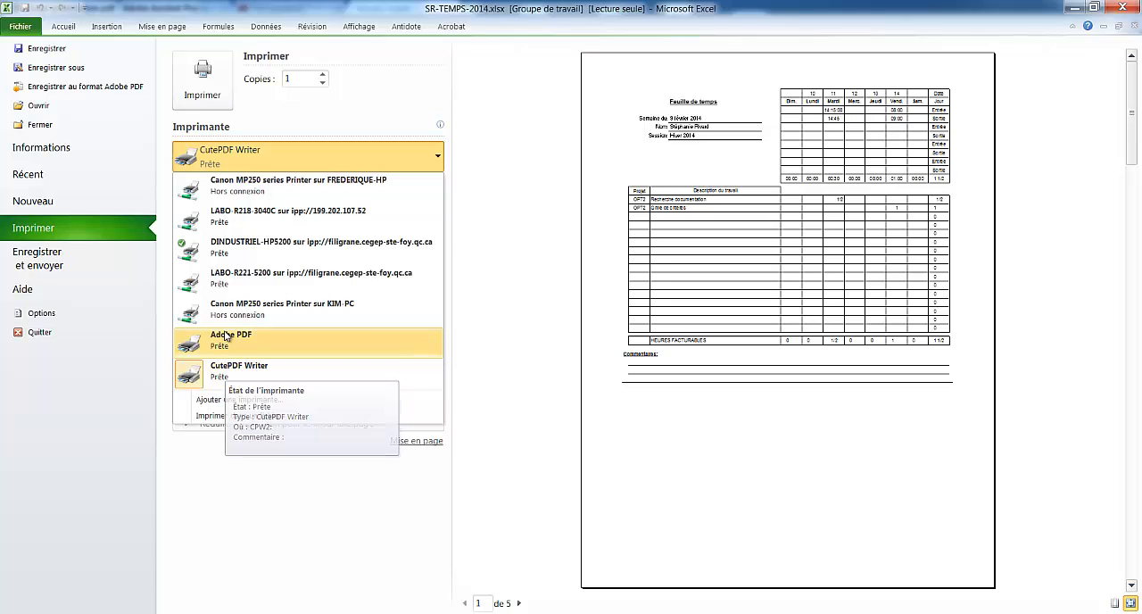
{"action": "left_click", "coordinate": [237, 371]}
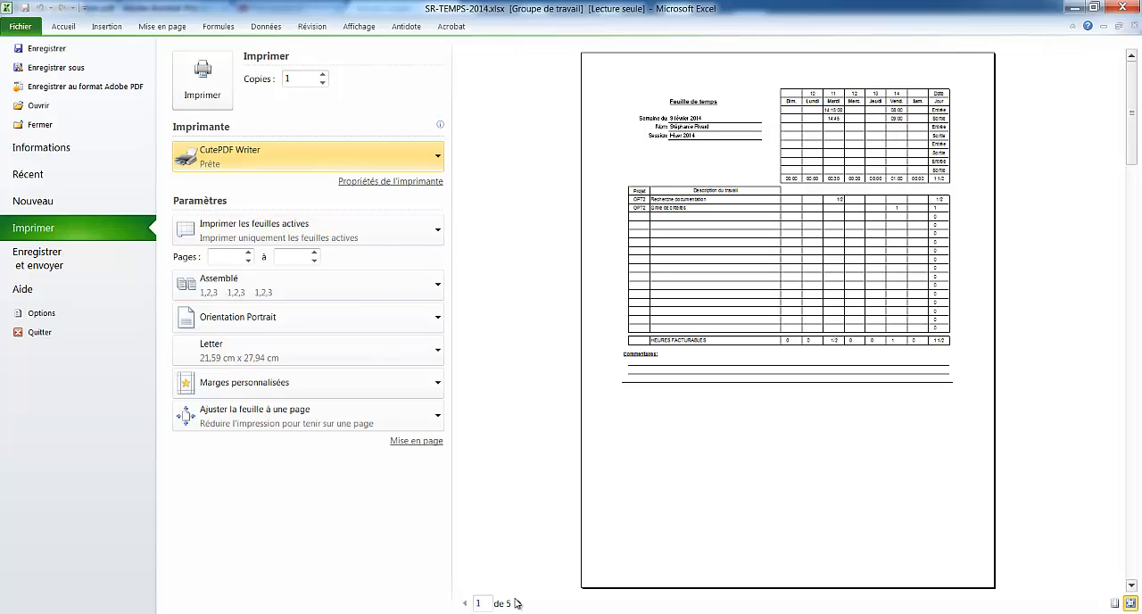
Preview the grouped sheets and print them to SR-TEMPS-2014.pdf in the Comment faire une PDF folder
{"action": "left_click", "coordinate": [520, 603]}
{"action": "left_click", "coordinate": [520, 603]}
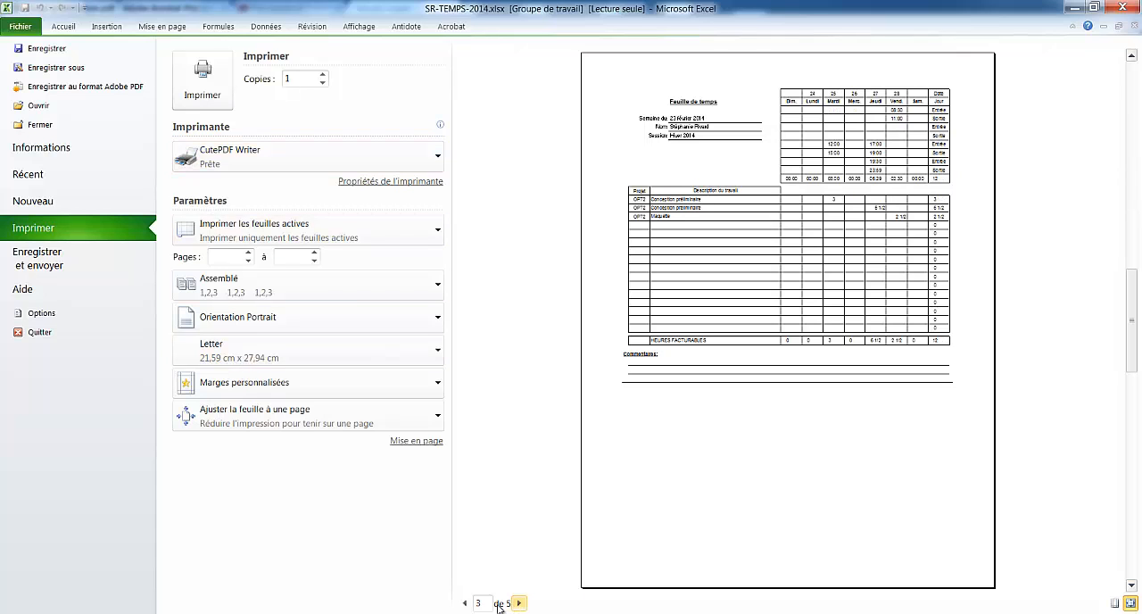
{"action": "left_click", "coordinate": [520, 603]}
{"action": "left_click", "coordinate": [203, 80]}
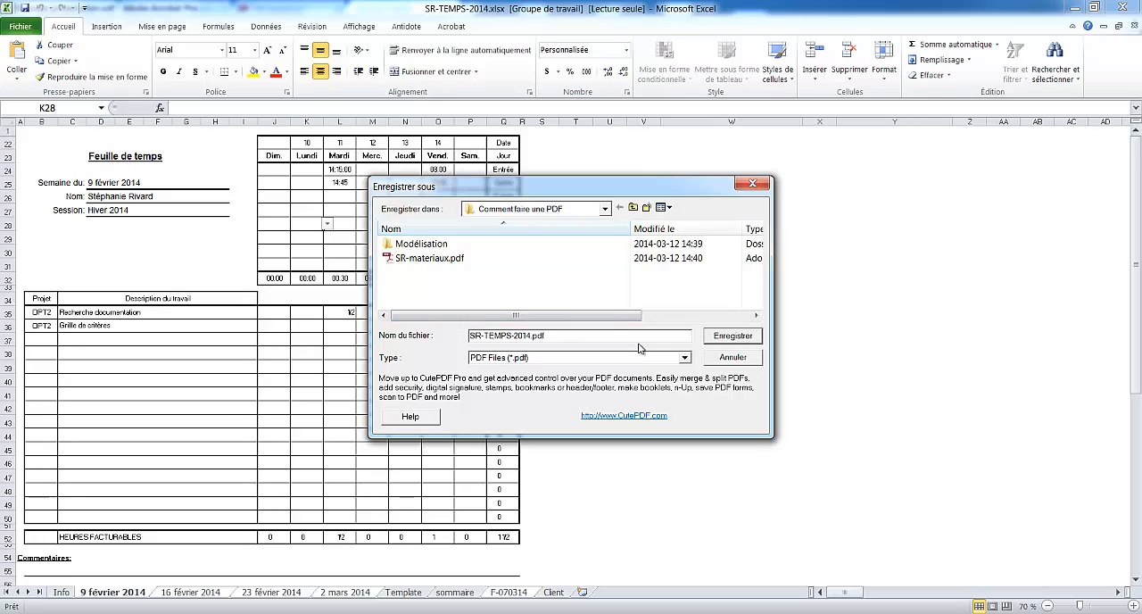
{"action": "left_click", "coordinate": [732, 337]}
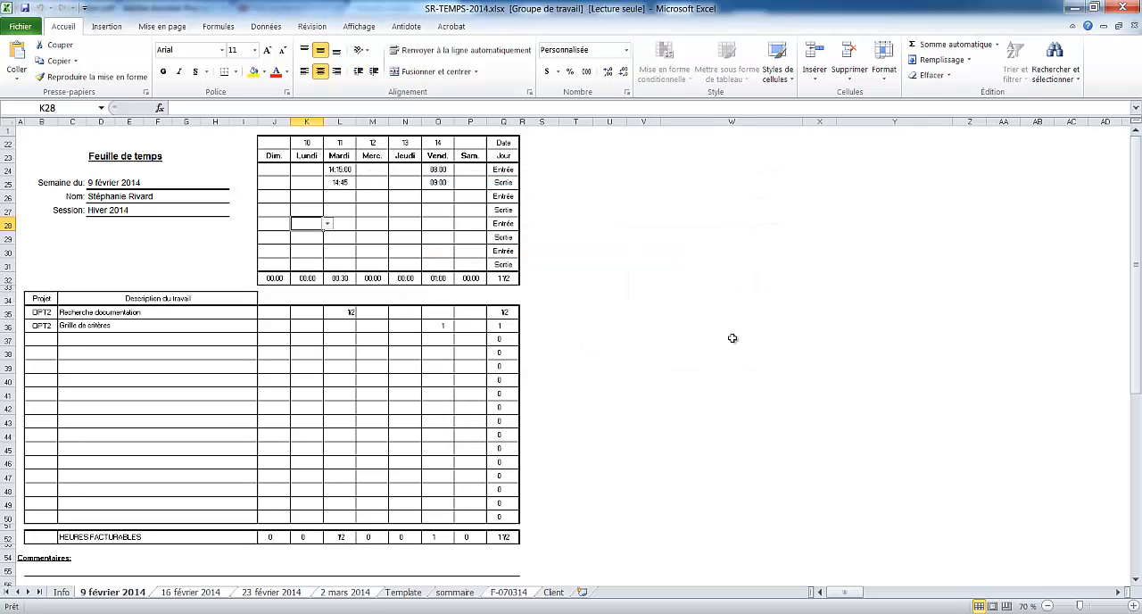
Switch back to Acrobat and insert SR-TEMPS-2014.pdf from the Comment faire une PDF folder after page 3
{"action": "left_click", "coordinate": [284, 613]}
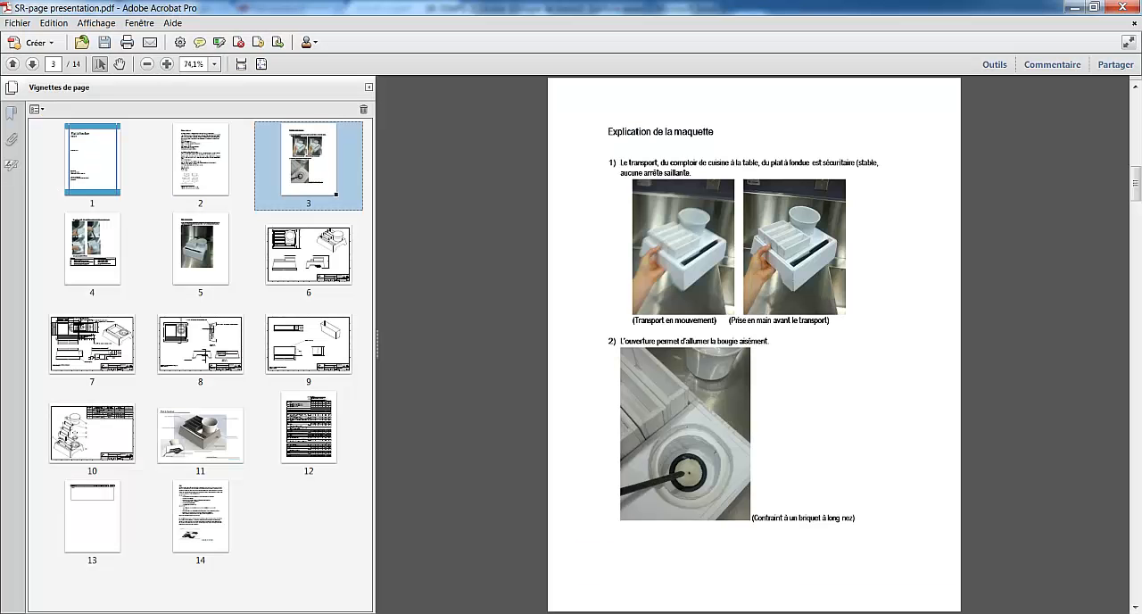
{"action": "left_click", "coordinate": [37, 109]}
{"action": "mouse_move", "coordinate": [56, 129]}
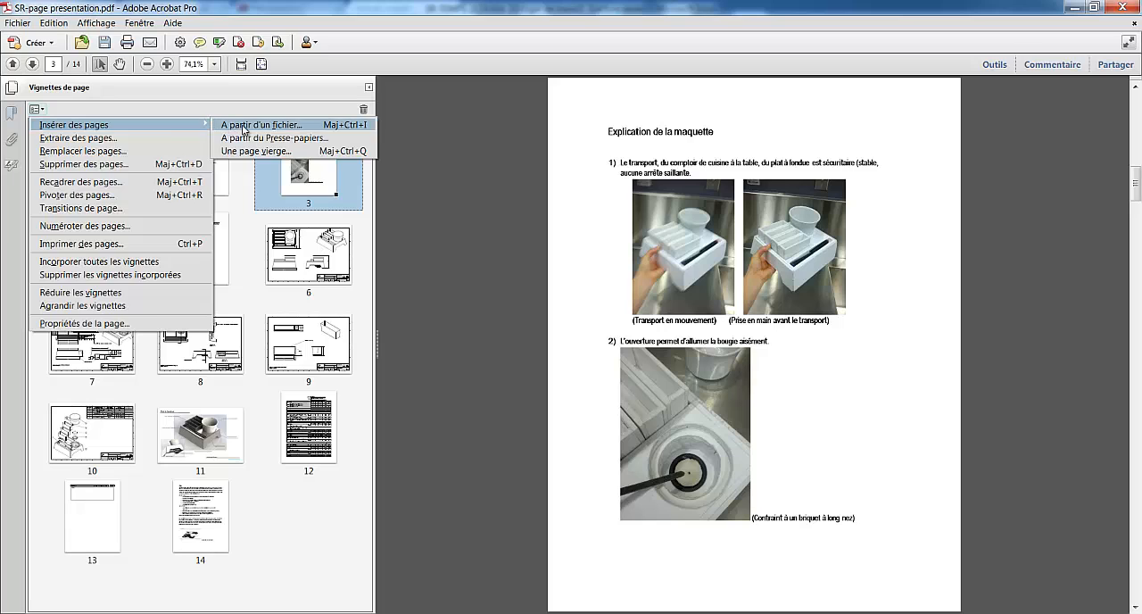
{"action": "left_click", "coordinate": [243, 128]}
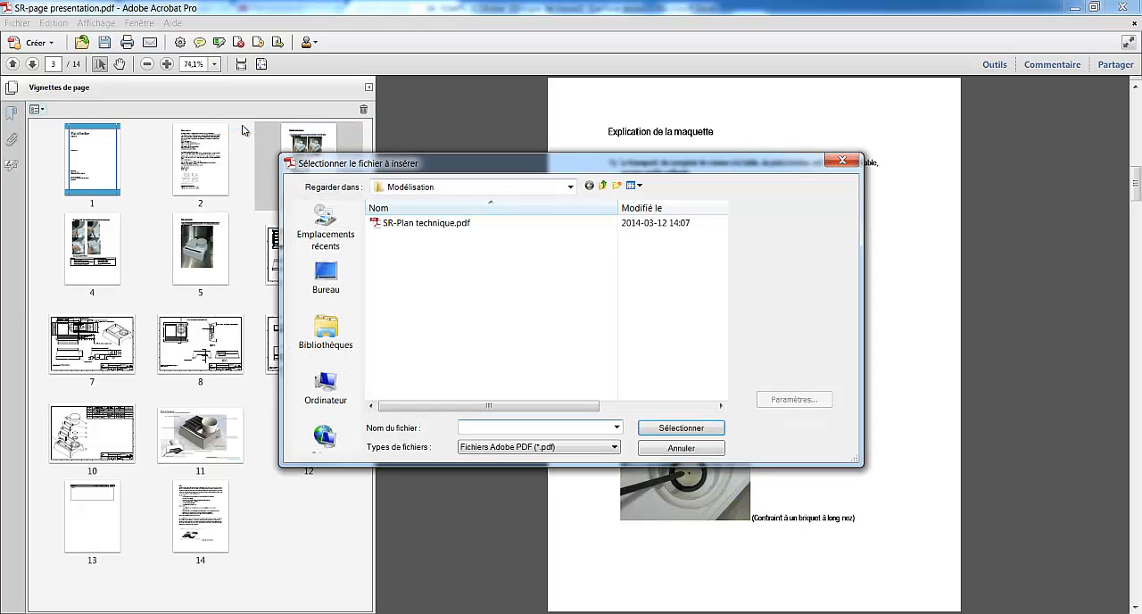
{"action": "left_click", "coordinate": [602, 185]}
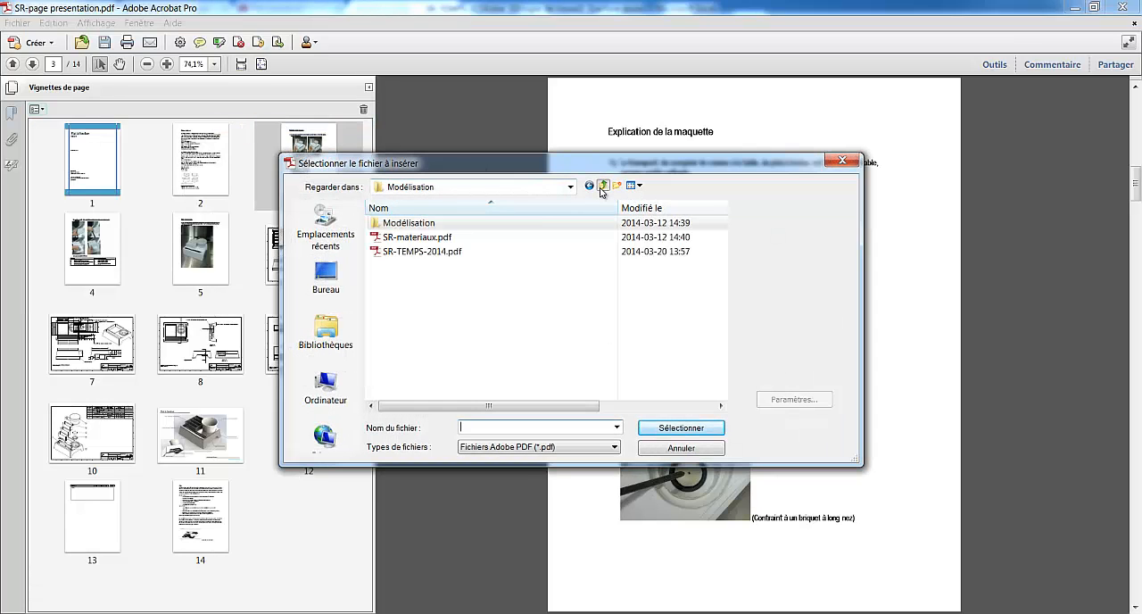
{"action": "left_click", "coordinate": [395, 254]}
{"action": "left_click", "coordinate": [684, 429]}
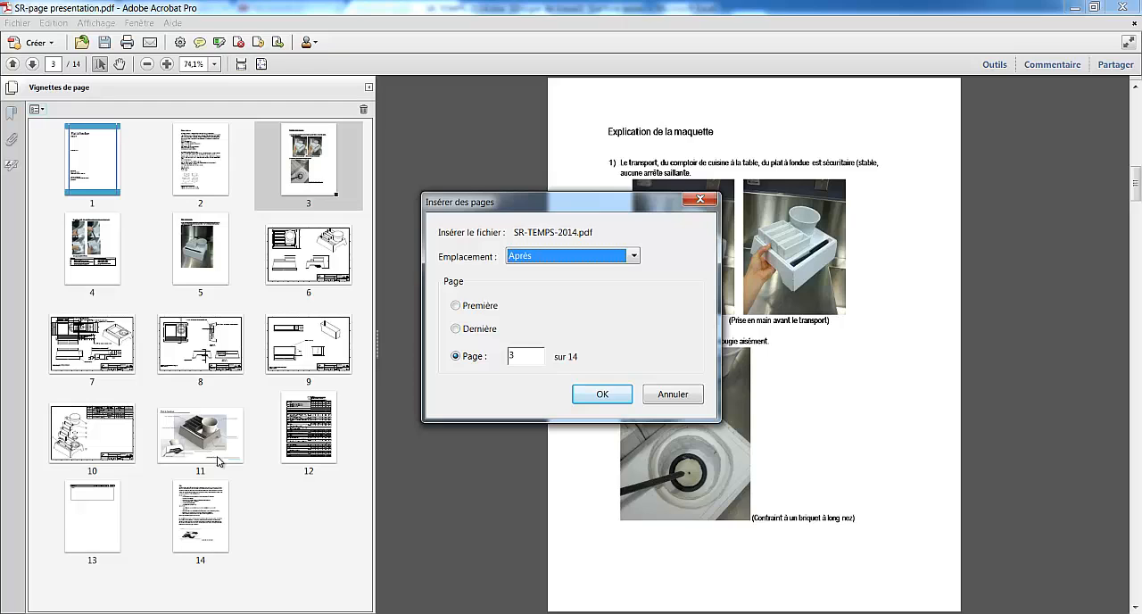
{"action": "left_click", "coordinate": [604, 395]}
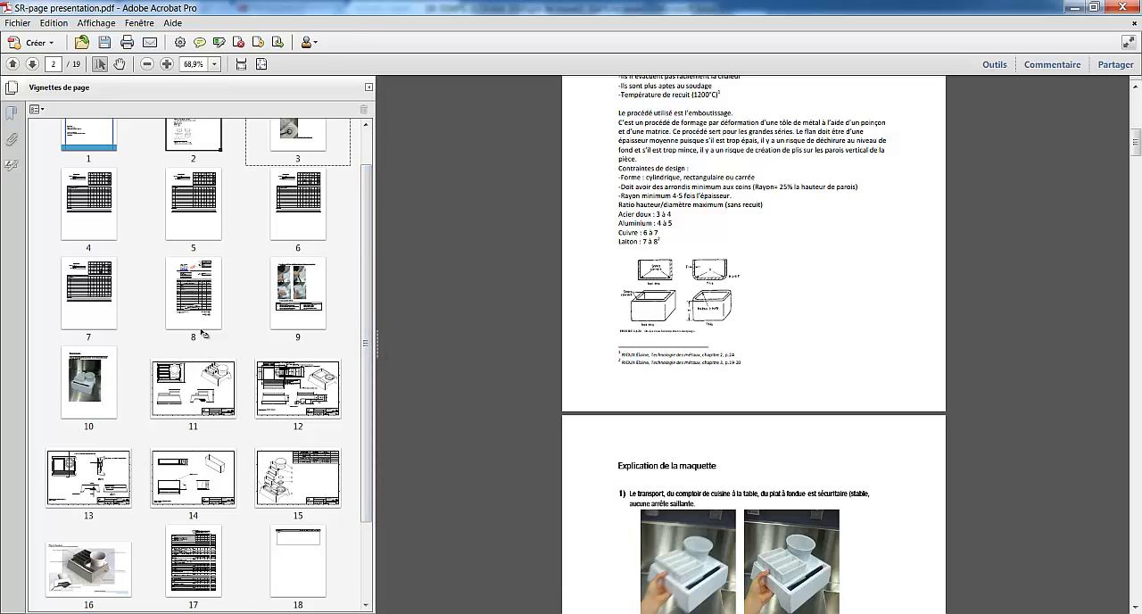
Move the inserted invoice and four timesheet pages to just before the final Bilan page, keeping their order, and check the page sequence
{"action": "left_click_drag", "start_coordinate": [203, 333], "coordinate": [331, 563]}
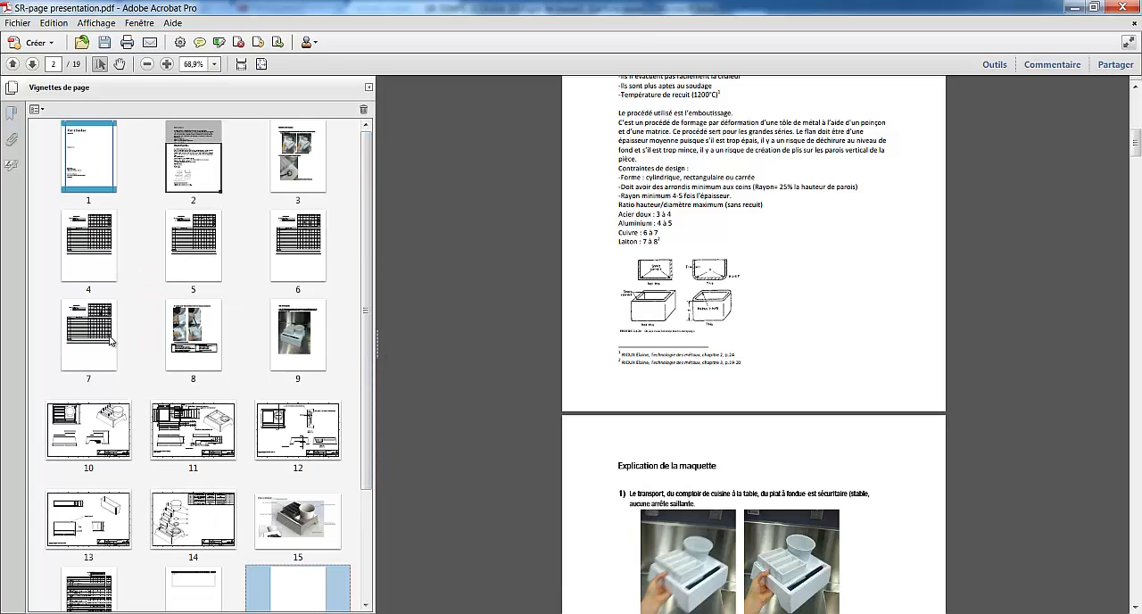
{"action": "left_click_drag", "start_coordinate": [111, 339], "coordinate": [247, 585]}
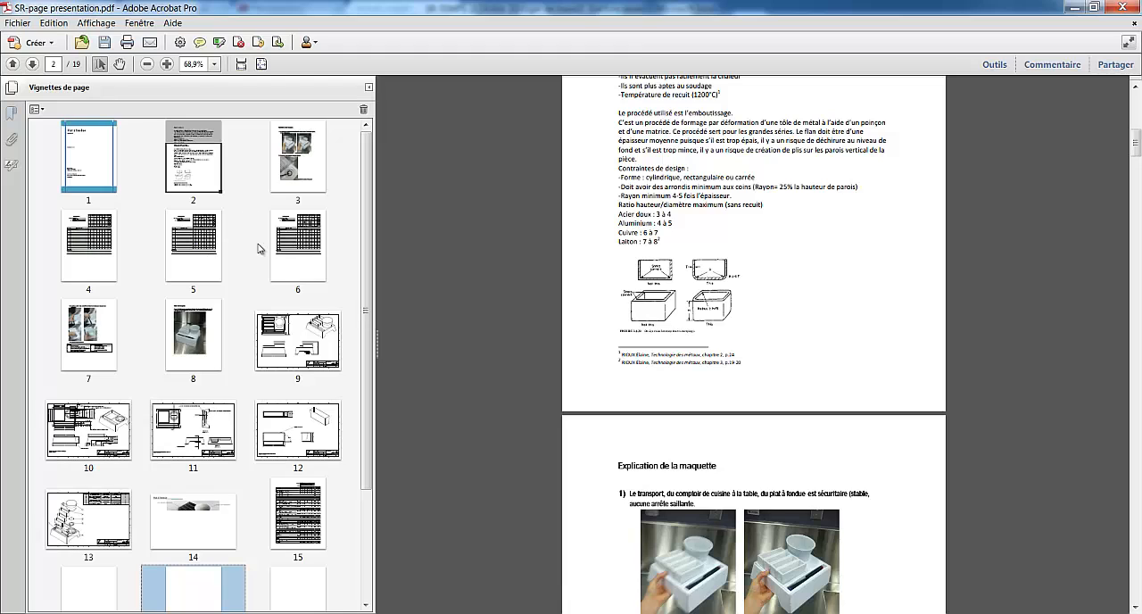
{"action": "left_click_drag", "start_coordinate": [295, 246], "coordinate": [159, 594]}
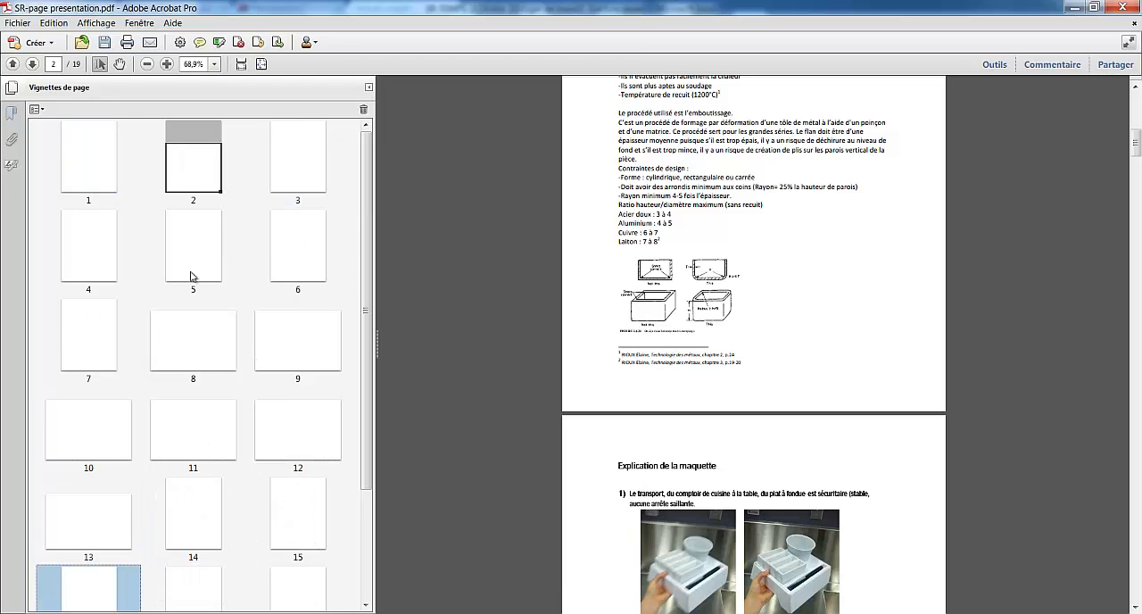
{"action": "left_click_drag", "start_coordinate": [192, 276], "coordinate": [338, 540]}
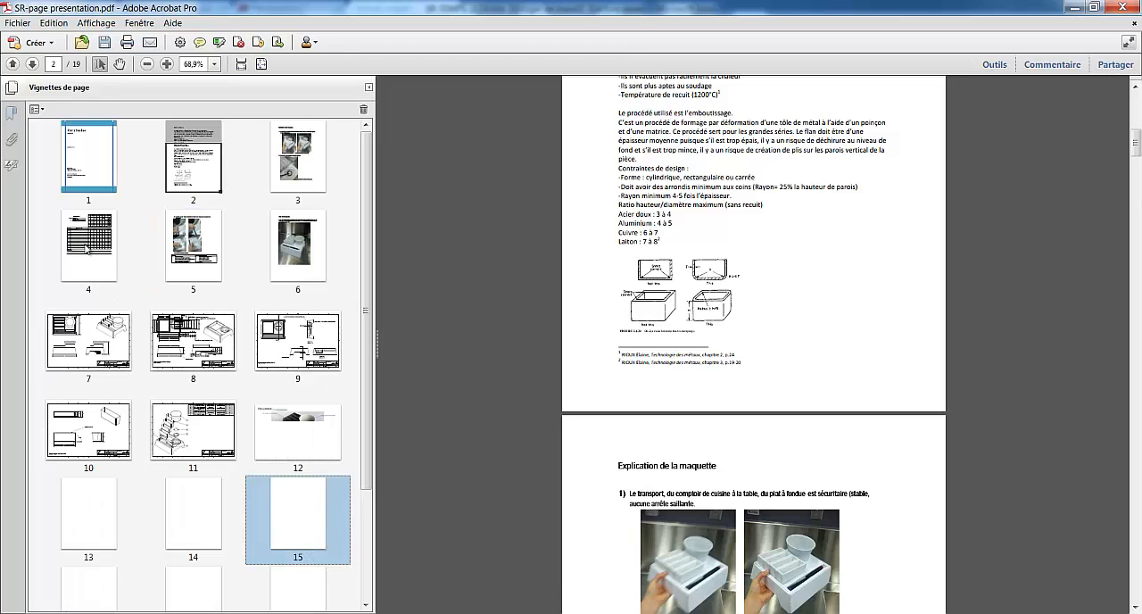
{"action": "left_click_drag", "start_coordinate": [96, 246], "coordinate": [260, 502]}
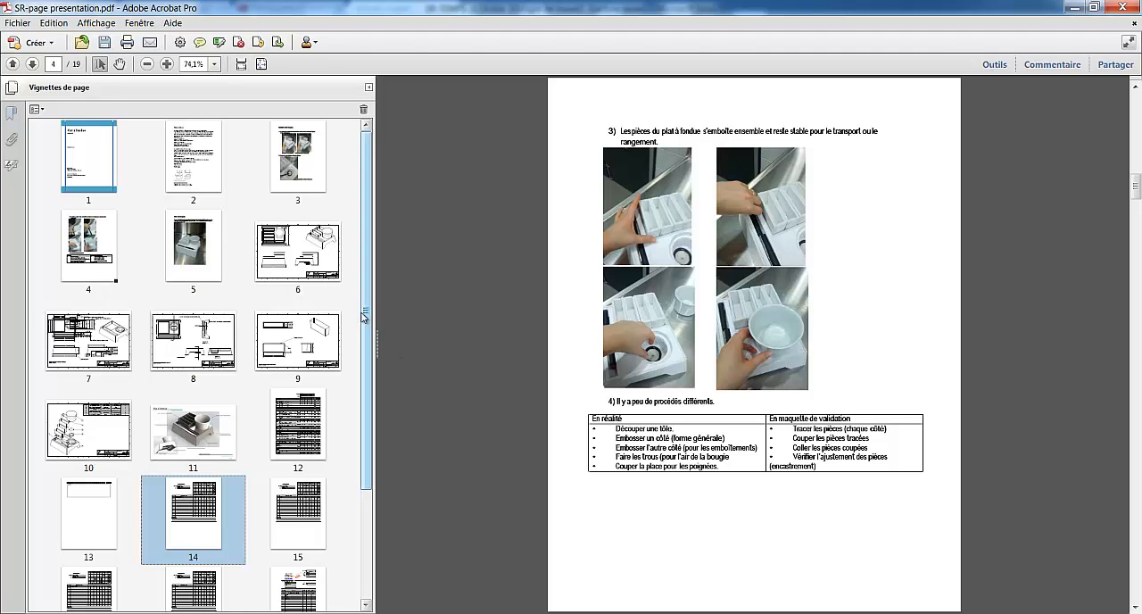
{"action": "left_click_drag", "start_coordinate": [365, 348], "coordinate": [360, 460]}
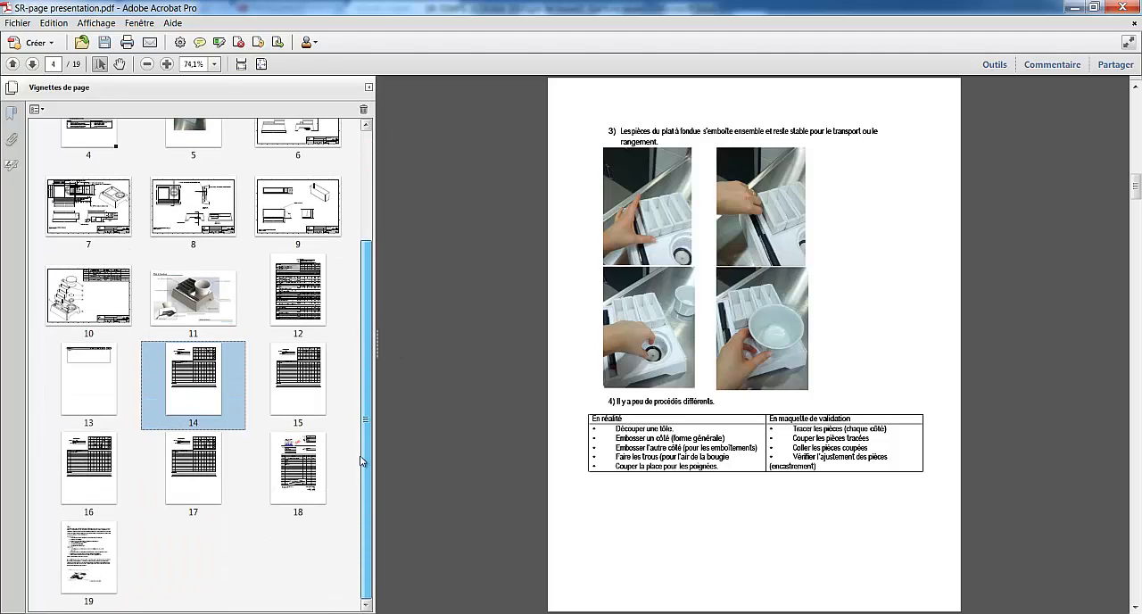
{"action": "left_click", "coordinate": [299, 473]}
{"action": "left_click", "coordinate": [86, 560]}
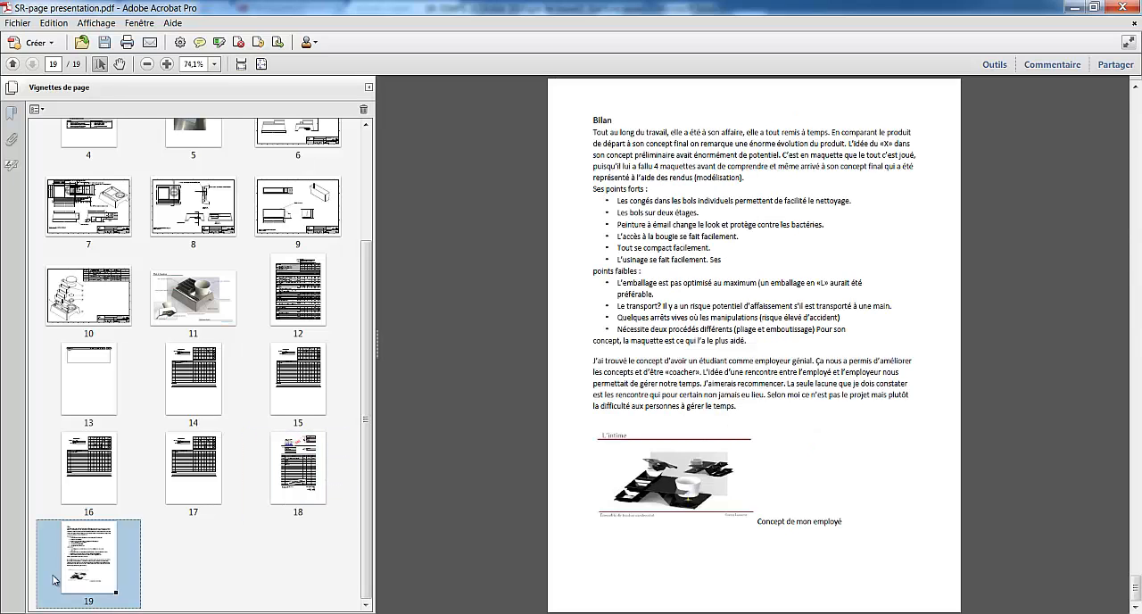
{"action": "scroll", "coordinate": [263, 559], "scroll_direction": "up", "scroll_amount": 3}
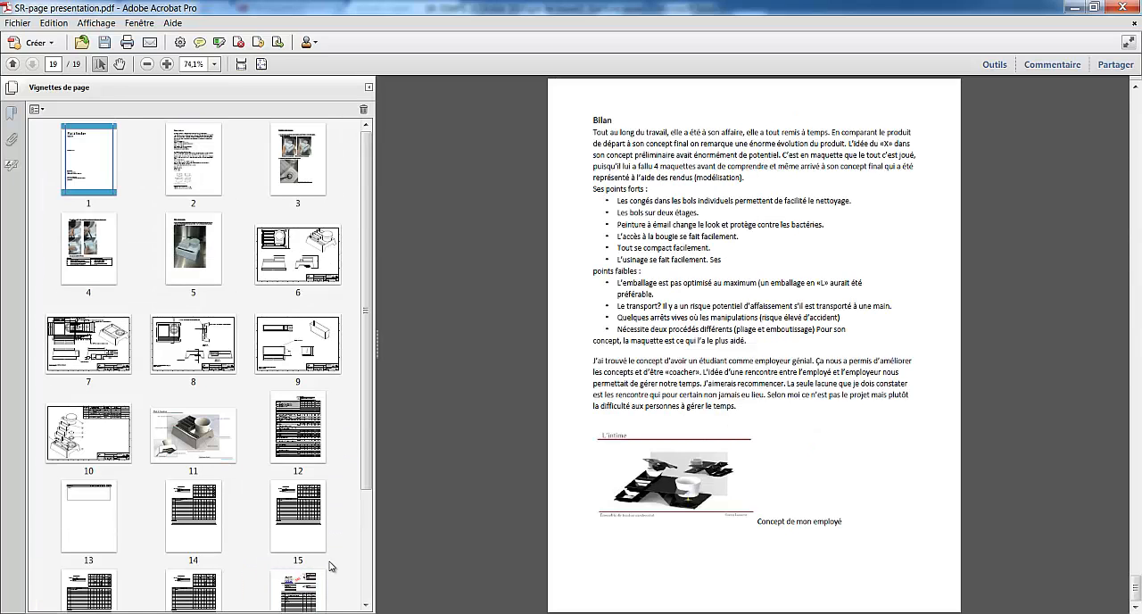
{"action": "scroll", "coordinate": [331, 565], "scroll_direction": "down", "scroll_amount": 3}
{"action": "scroll", "coordinate": [352, 465], "scroll_direction": "up", "scroll_amount": 3}
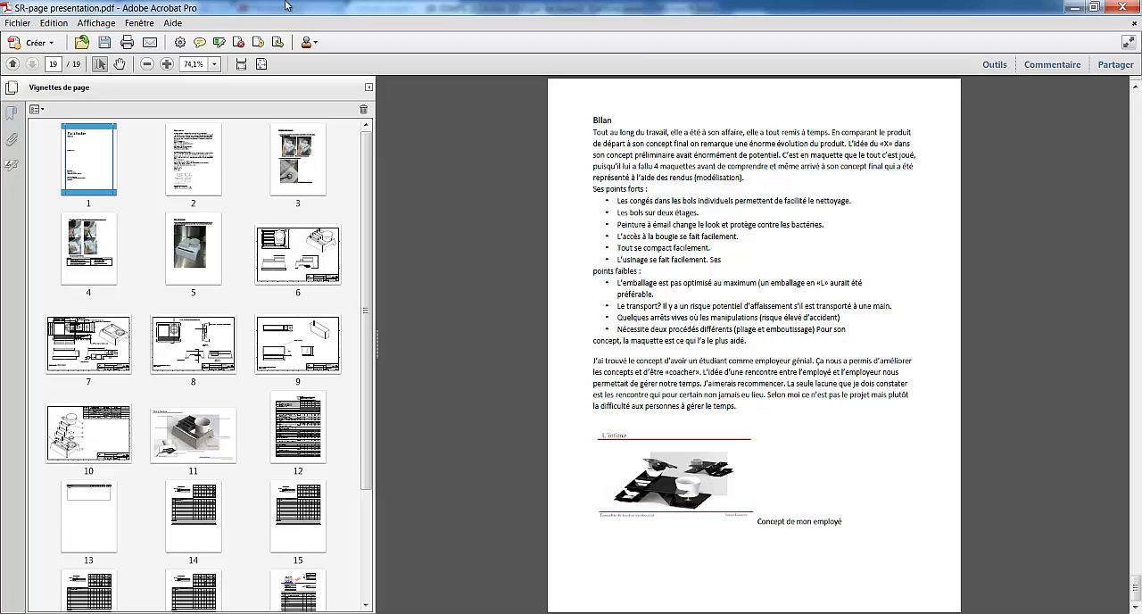